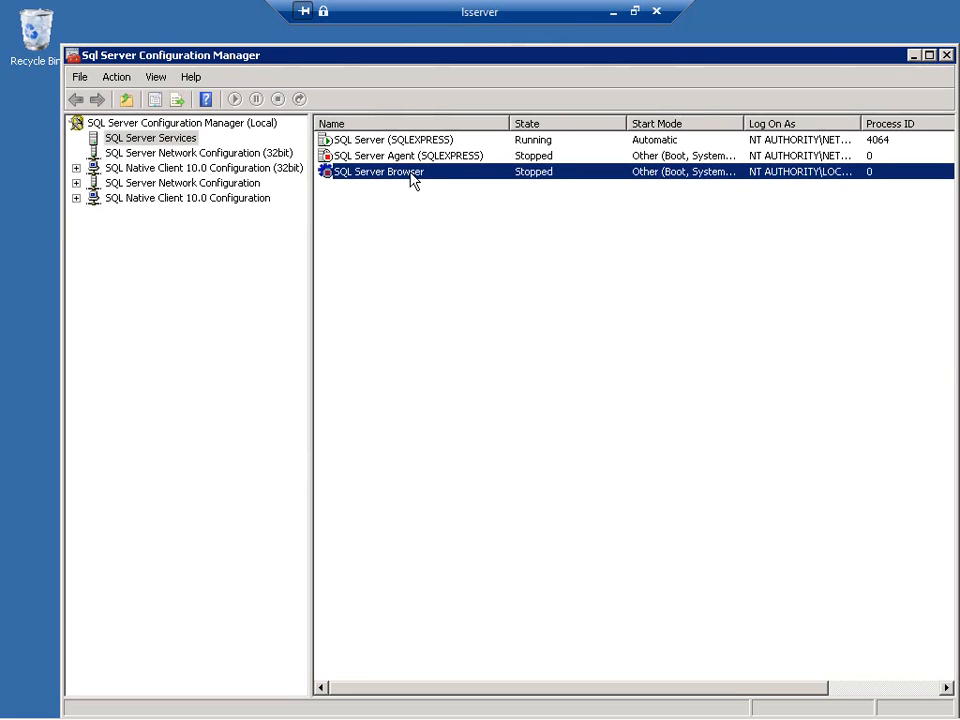
- Set the SQL Server Browser service's start mode to Manual, apply the change, and start the service
right_click(411, 179)
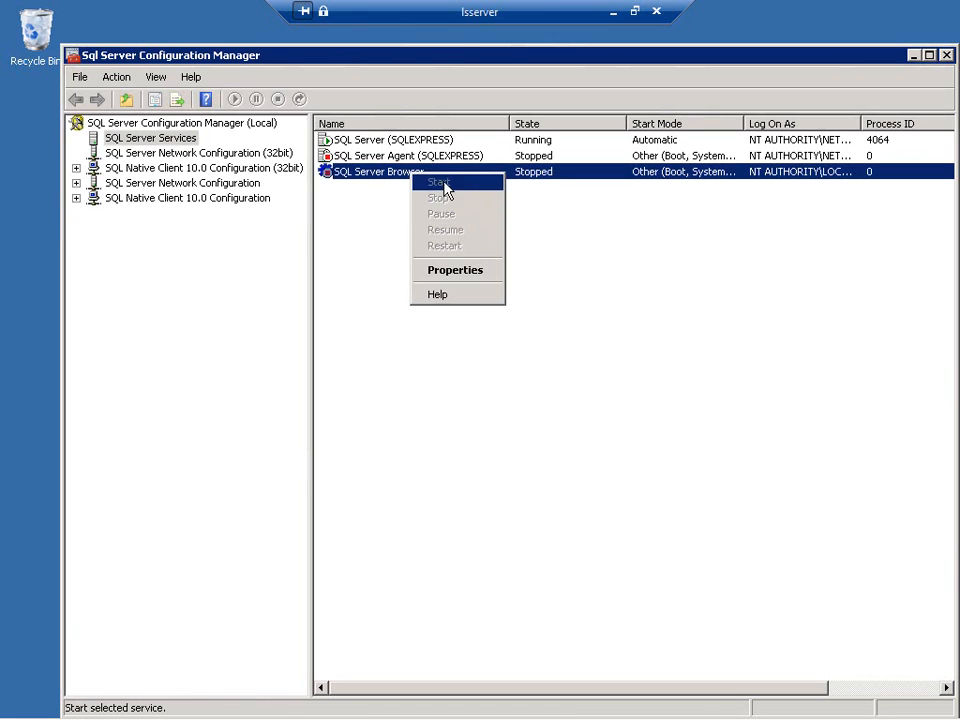
left_click(452, 271)
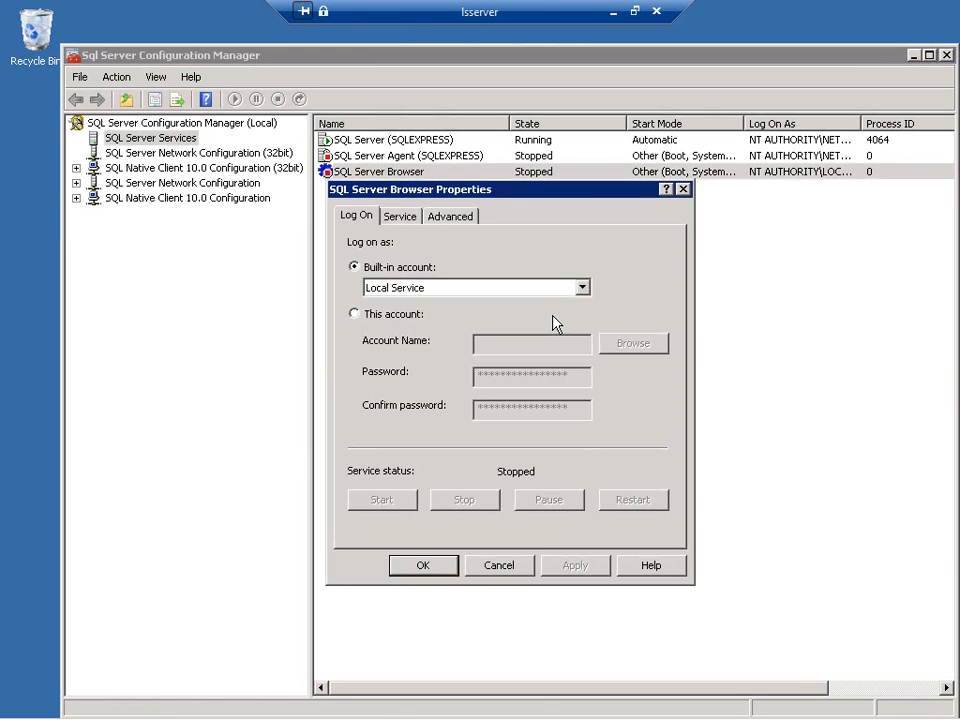
left_click(403, 218)
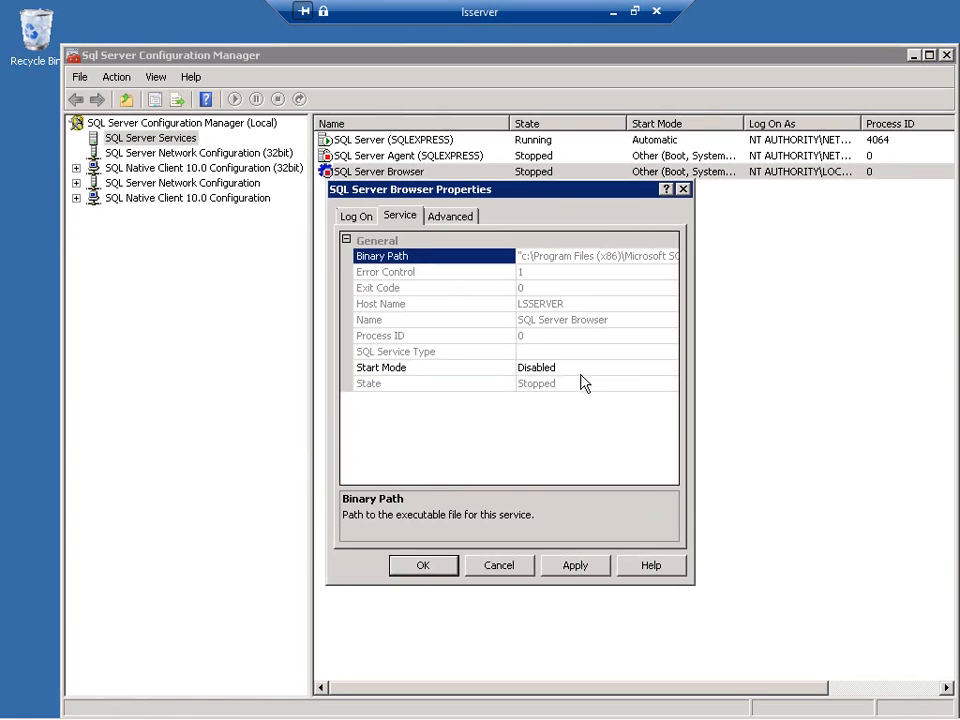
left_click(668, 368)
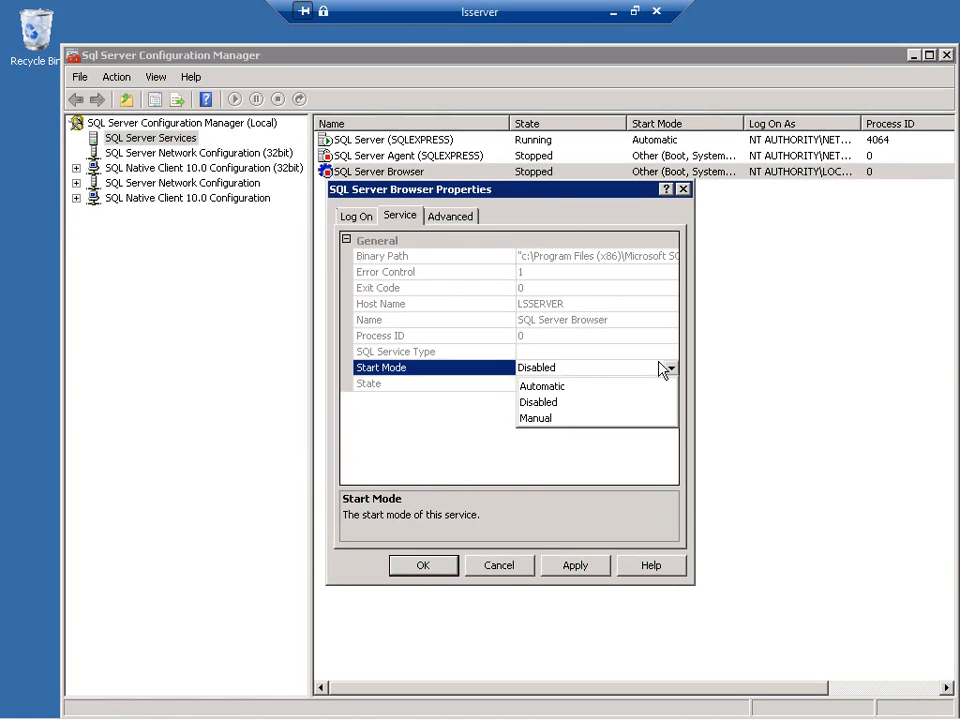
left_click(545, 420)
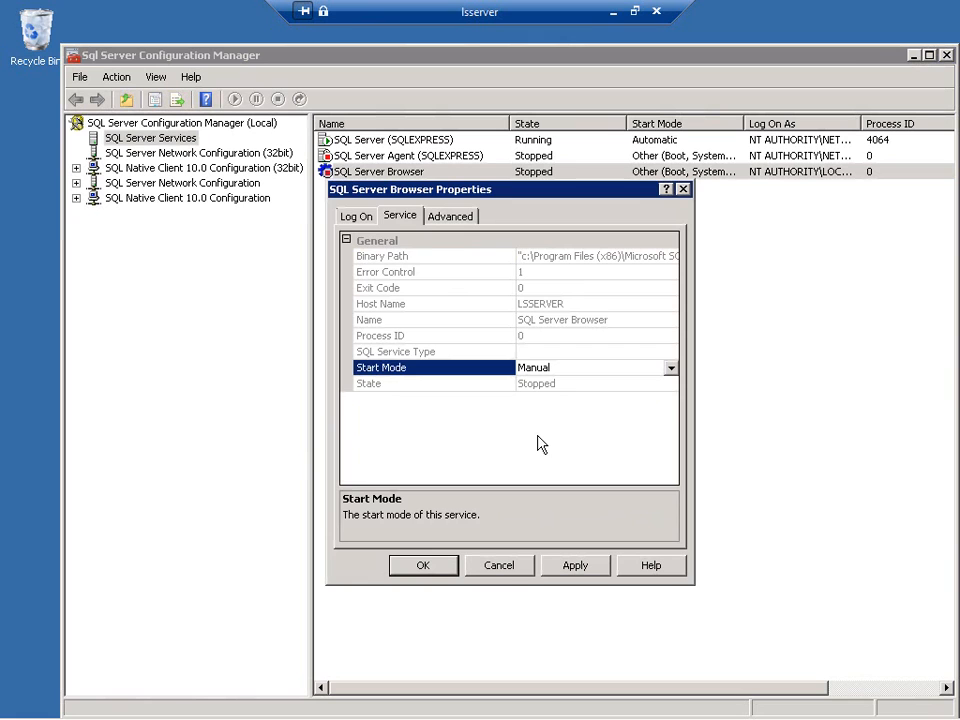
left_click(347, 216)
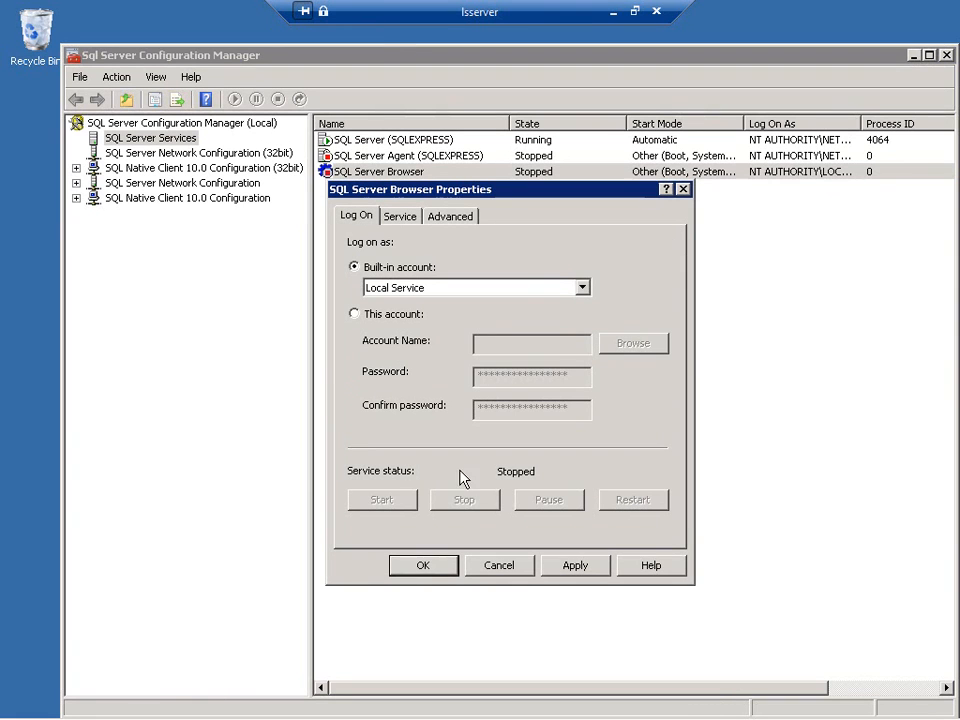
left_click(566, 568)
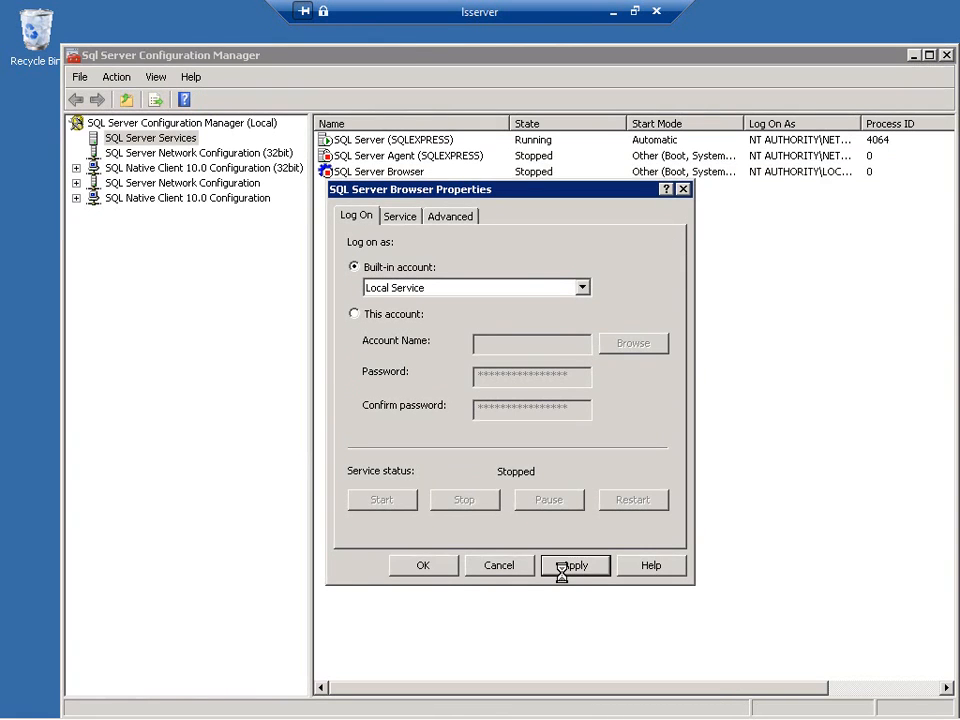
left_click(384, 505)
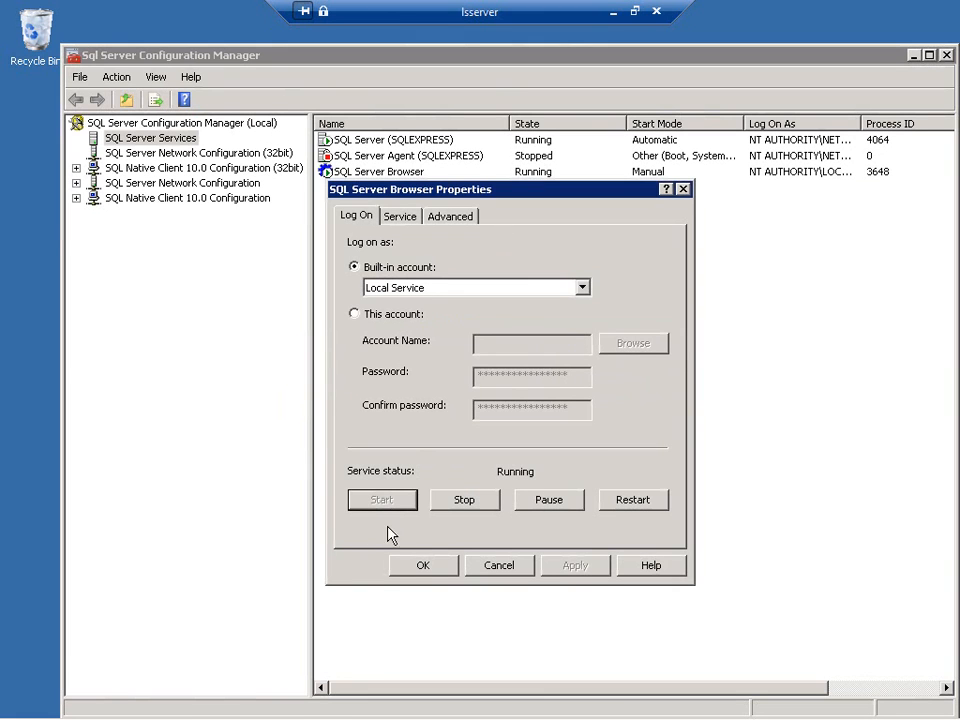
left_click(414, 566)
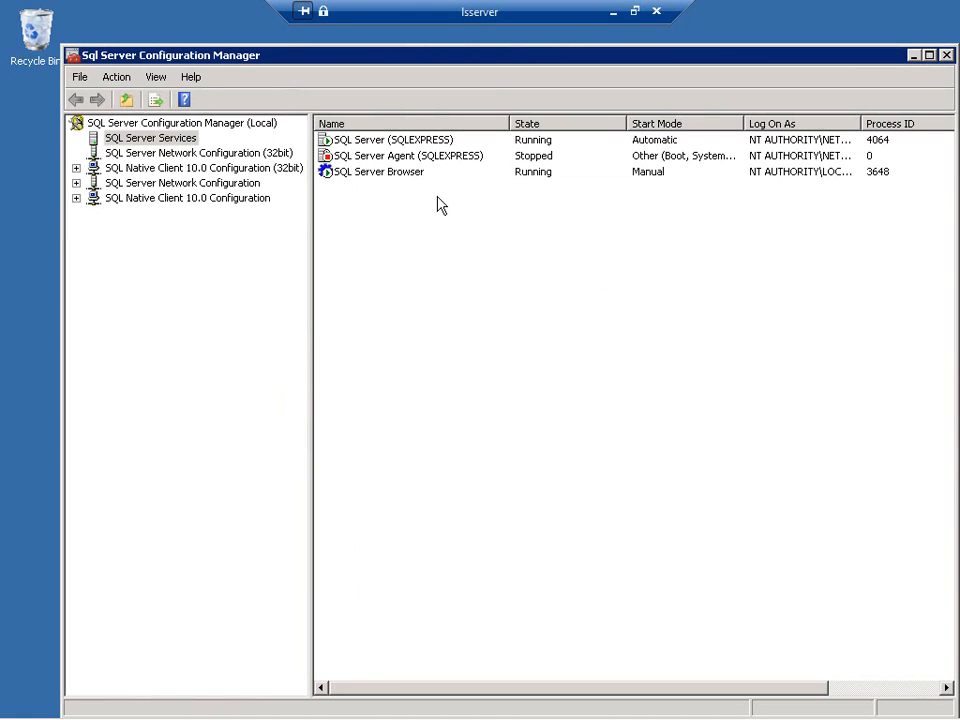
- Enable the Named Pipes protocol for the SQLEXPRESS instance in the SQL Server network configuration
left_click(76, 183)
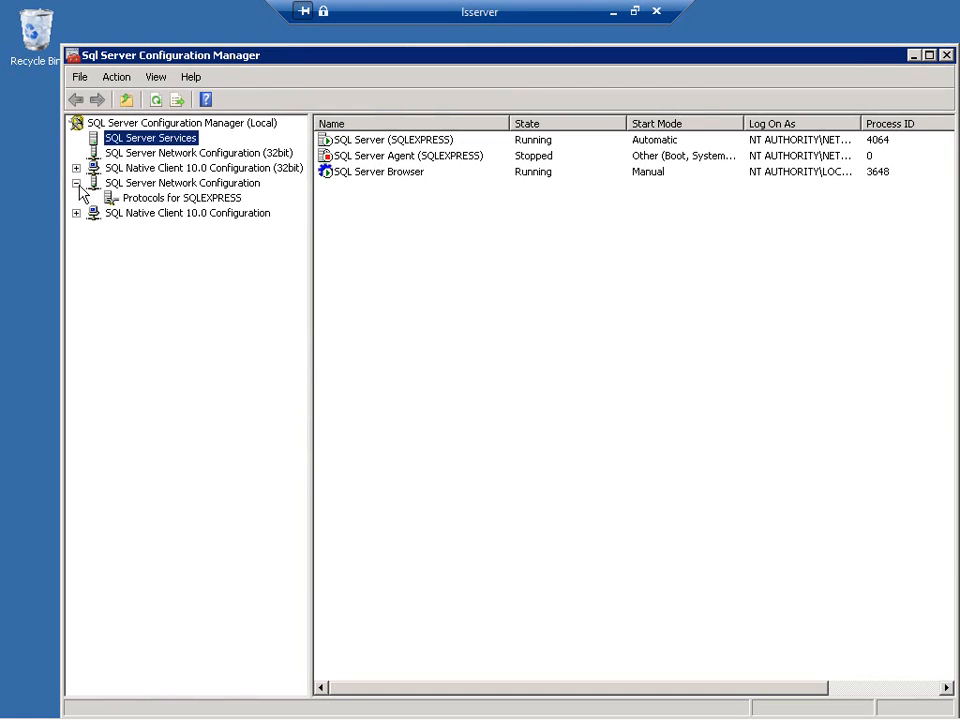
left_click(197, 198)
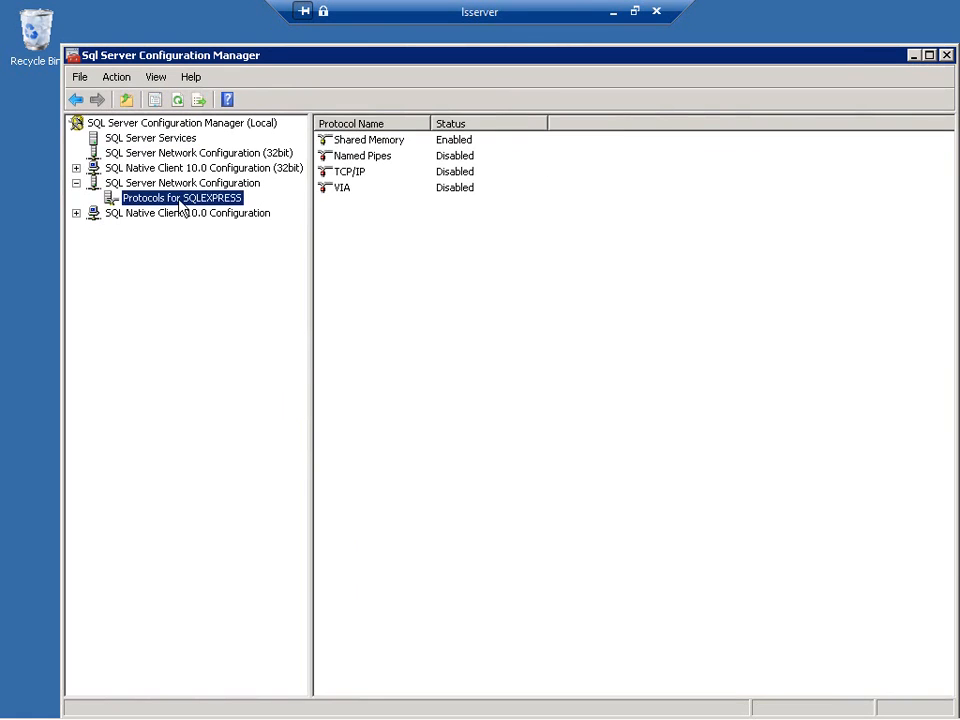
right_click(459, 157)
left_click(484, 166)
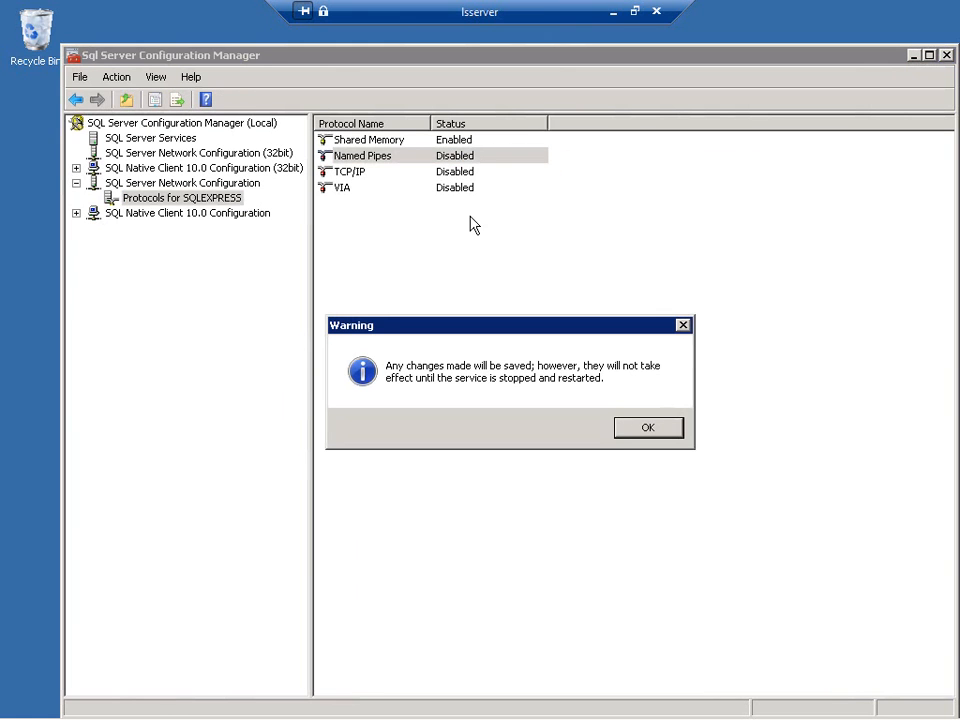
left_click(647, 430)
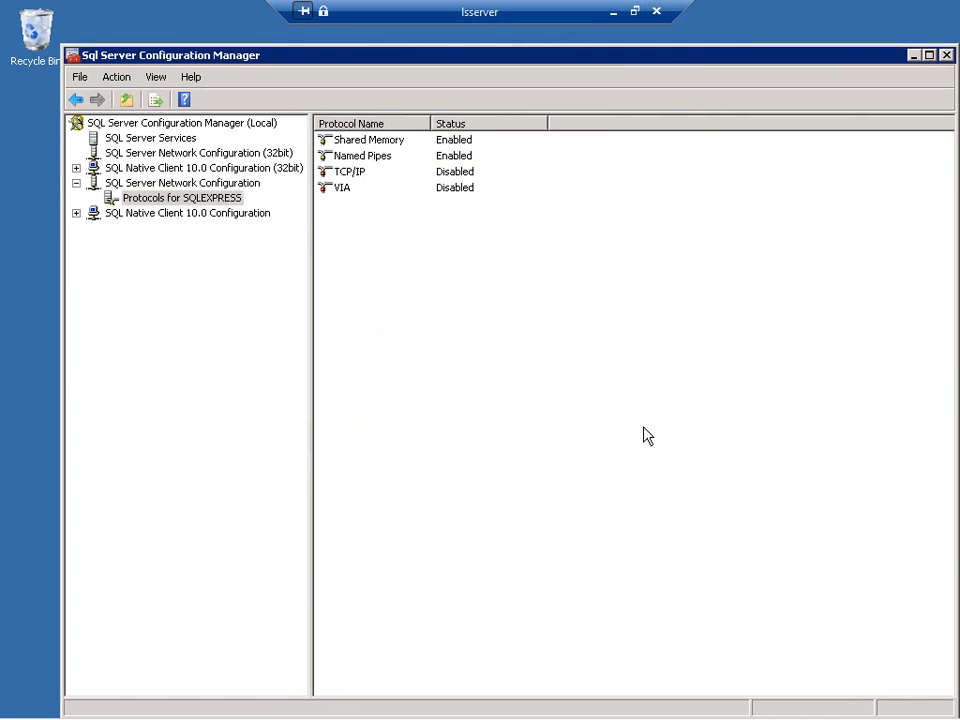
- Check the status of Named Pipes among the client protocols of SQL Native Client 10.0
left_click(76, 213)
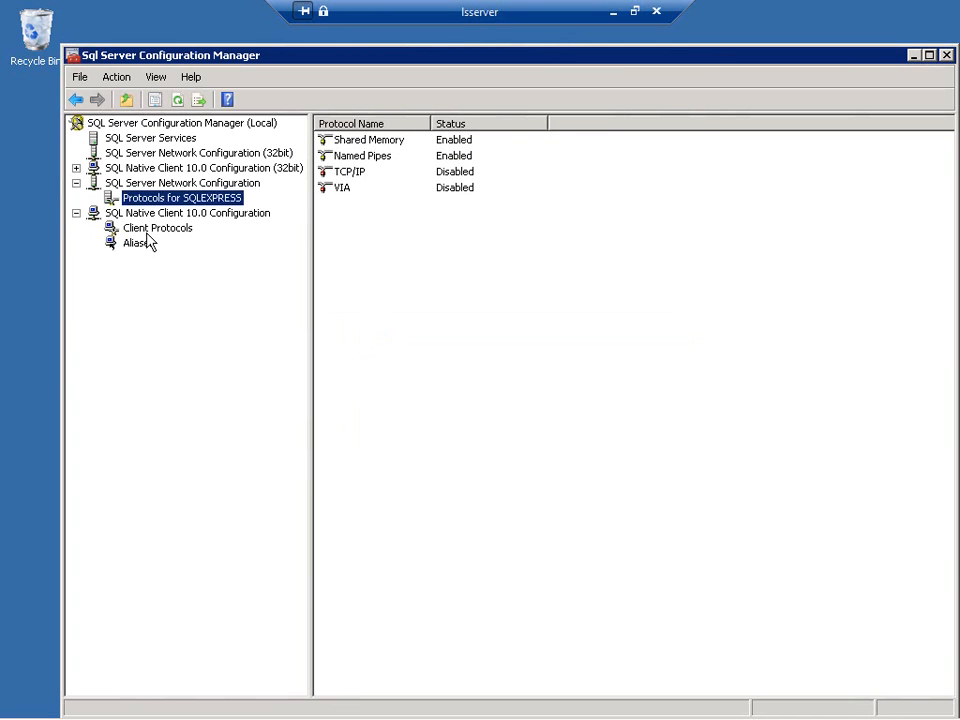
left_click(146, 228)
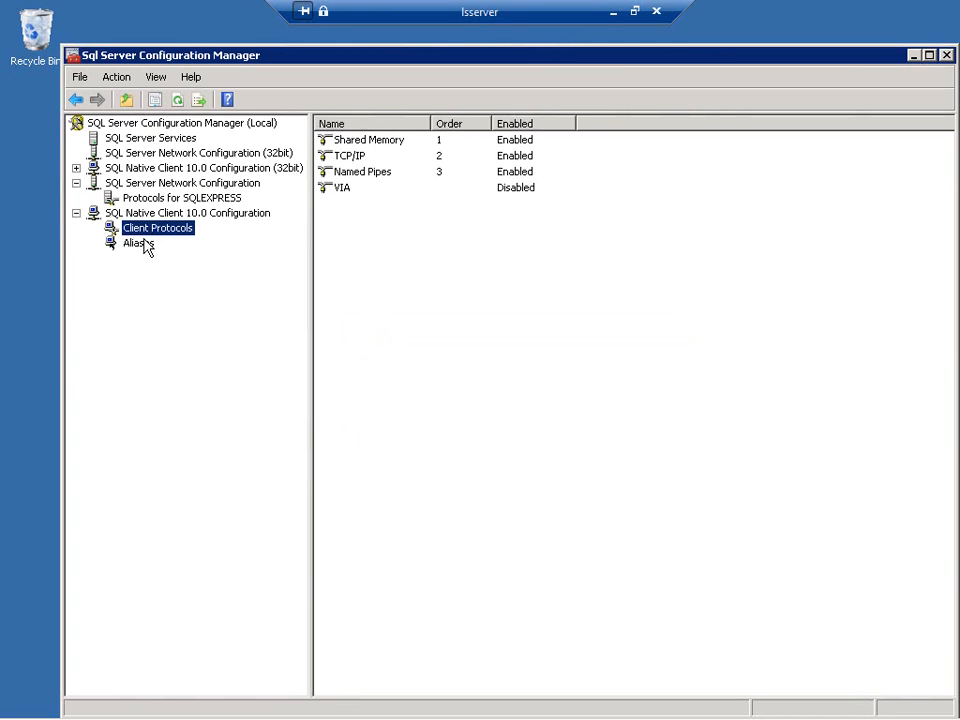
left_click(518, 174)
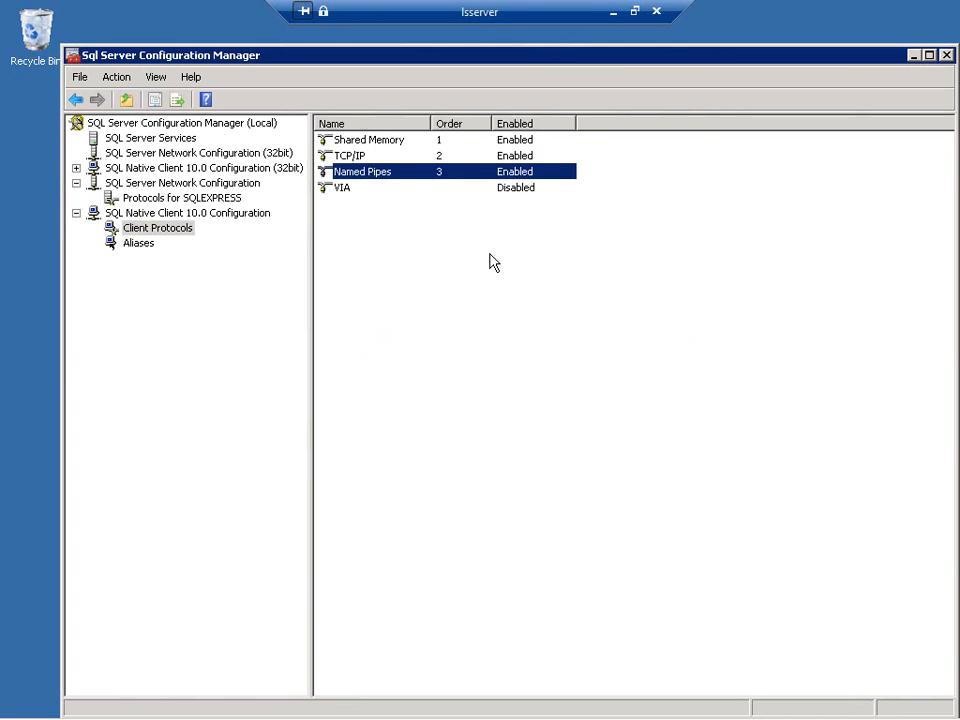
- Return from the SQLEXPRESS protocols to the SQL Server services and restart the SQL Server (SQLEXPRESS) service
left_click(195, 200)
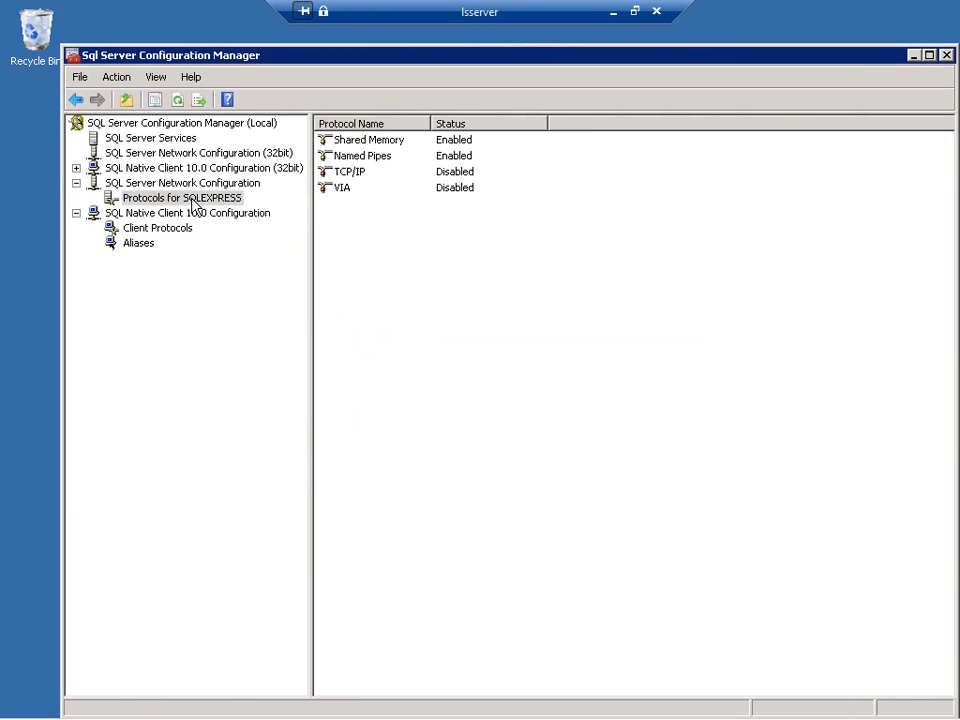
left_click(136, 139)
left_click(331, 142)
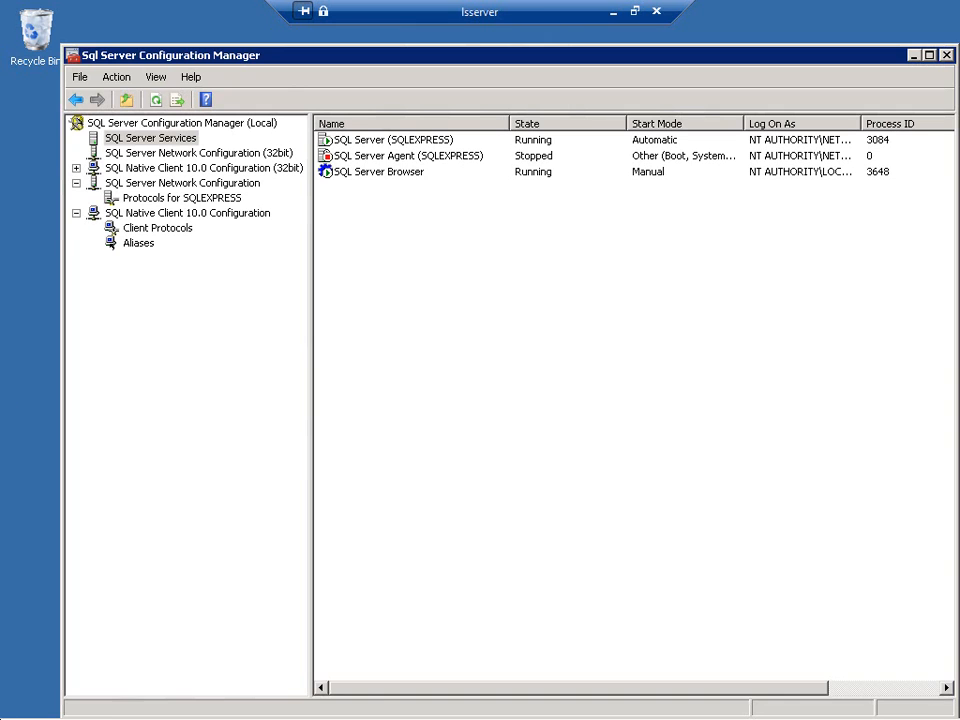
- Open SQL Server Management Studio, connect to the .\sqlexpress database engine with Windows Authentication, and maximize the window
left_click(20, 708)
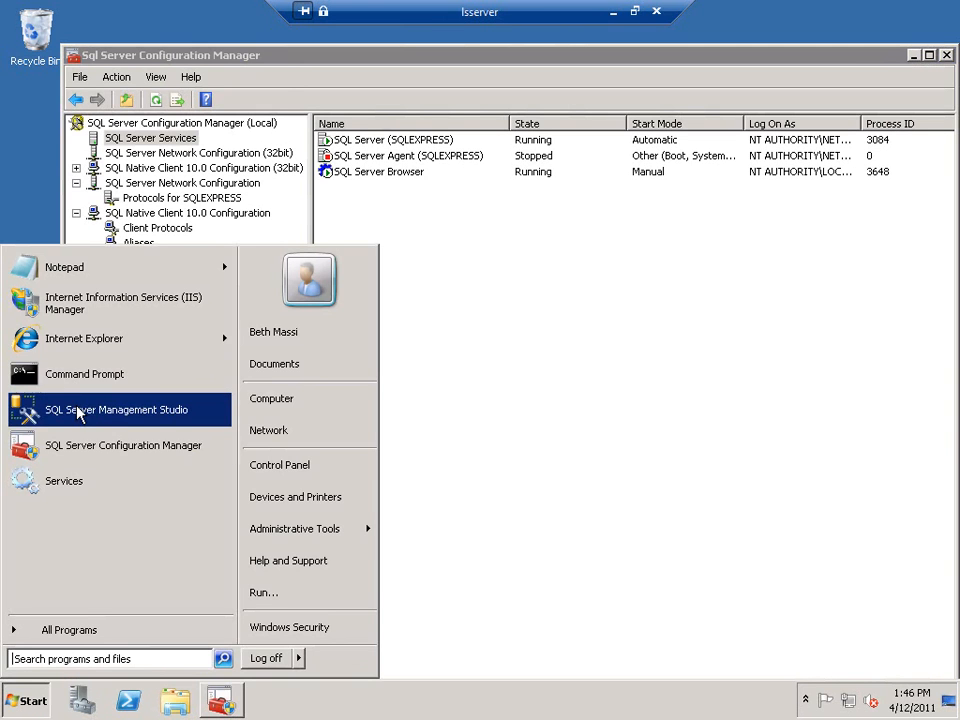
left_click(80, 412)
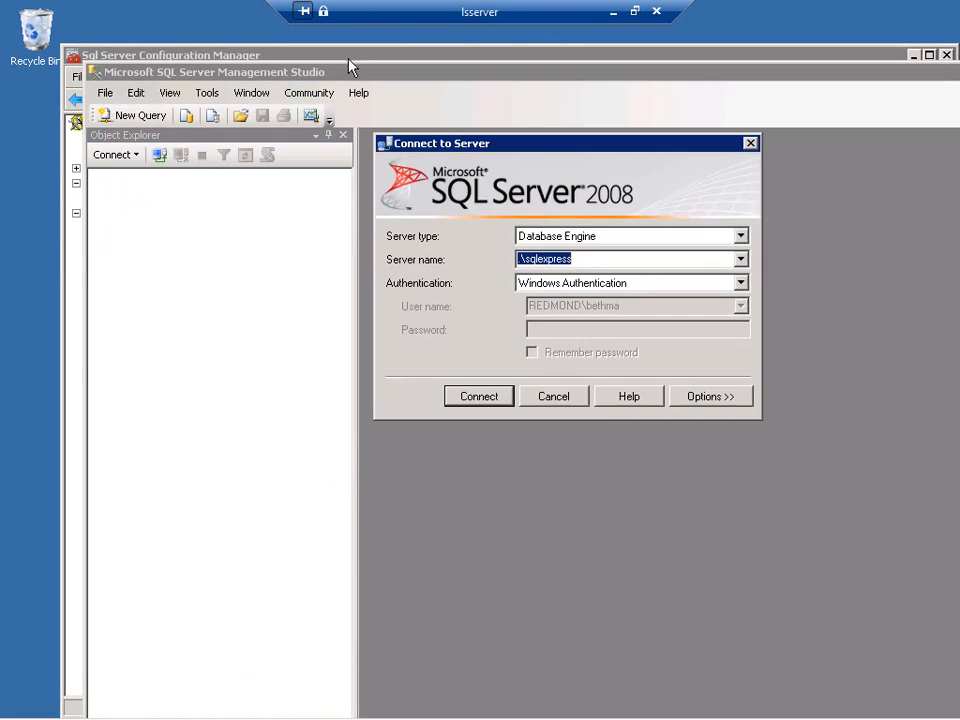
left_click(458, 404)
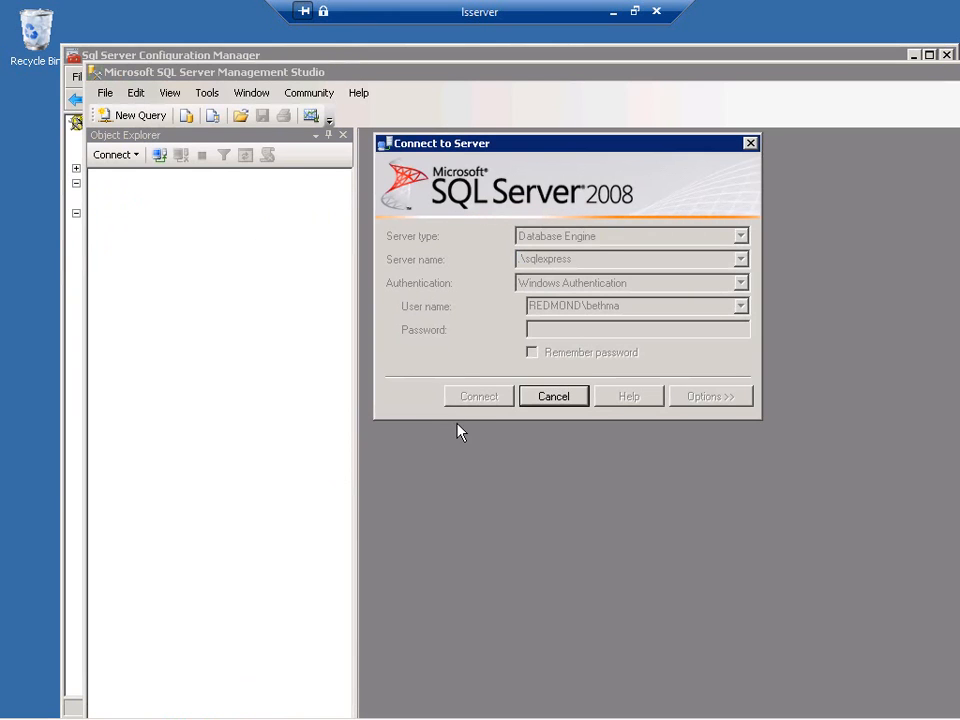
double_click(242, 73)
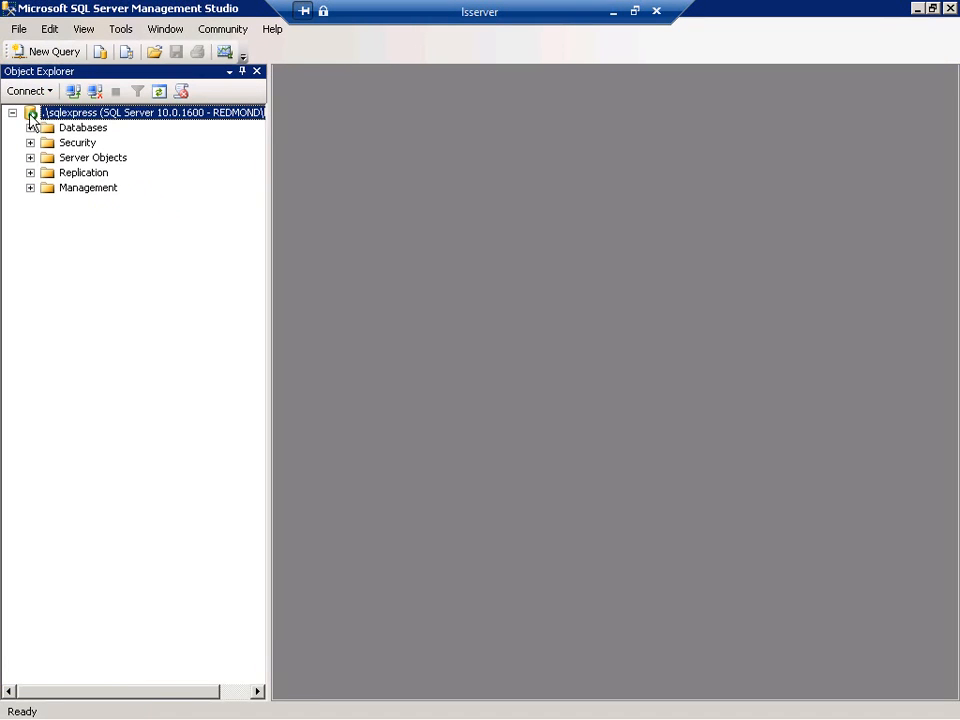
- Review the server authentication mode in the sqlexpress server's security properties without changes, and close Management Studio
right_click(62, 114)
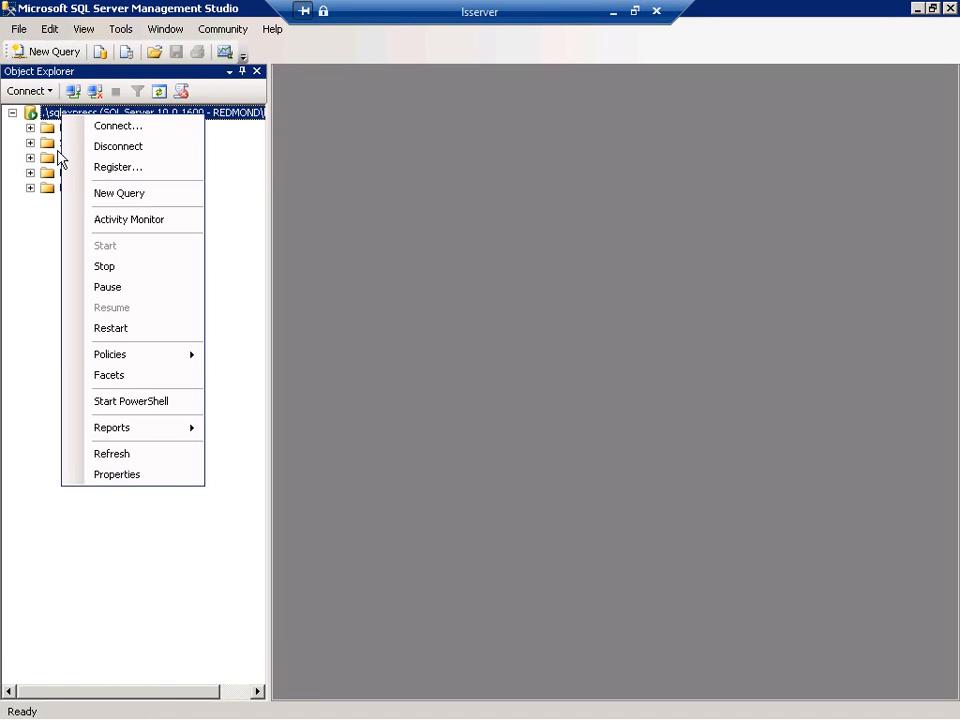
left_click(118, 474)
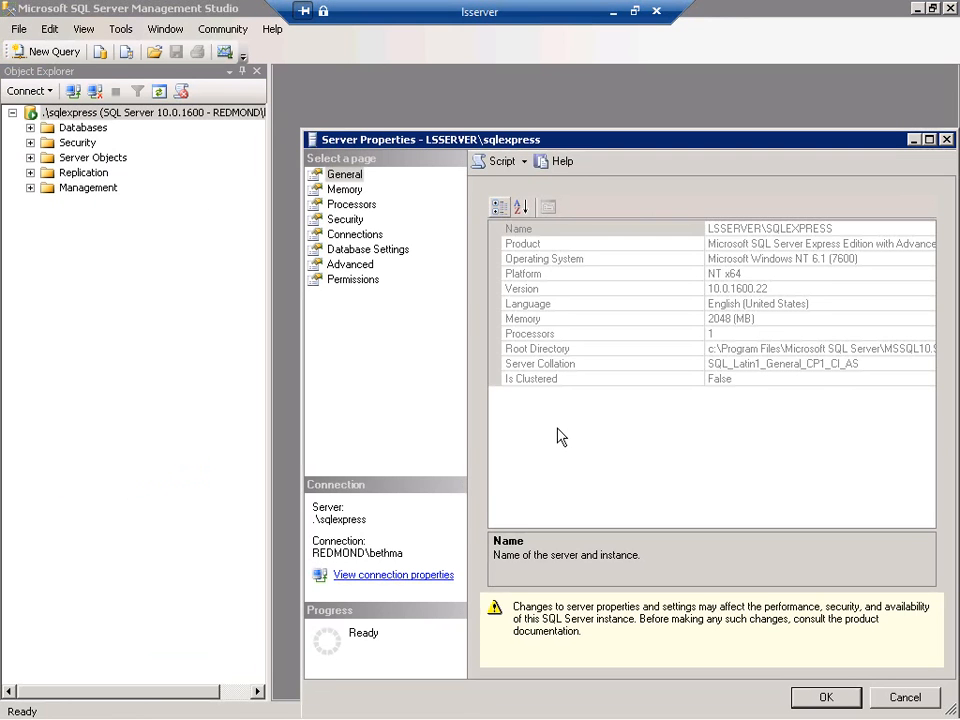
left_click(345, 219)
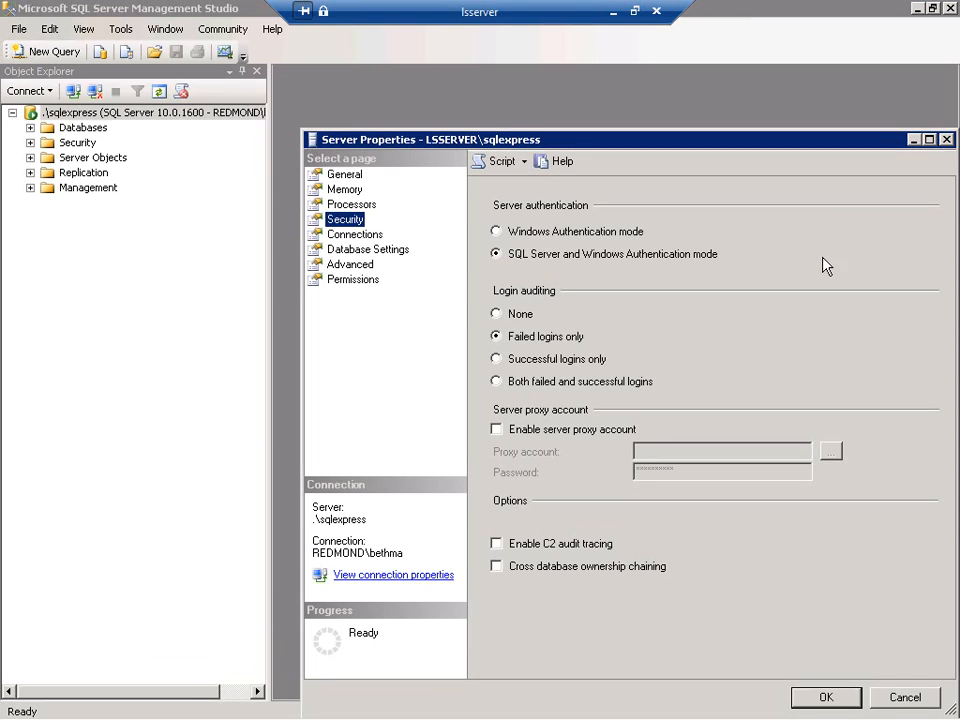
left_click(899, 698)
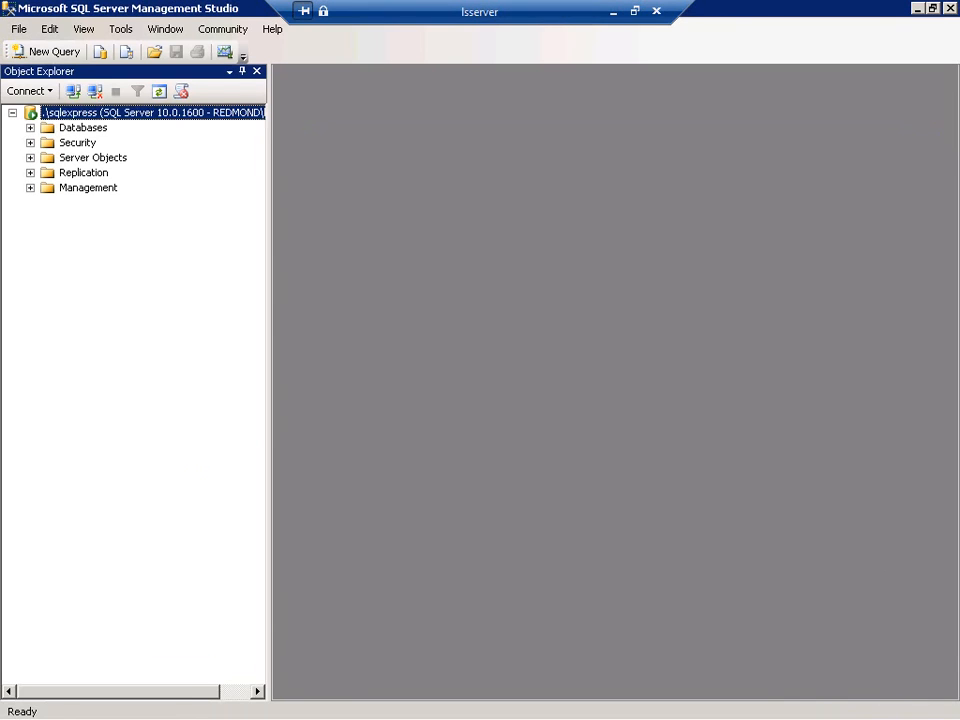
left_click(948, 9)
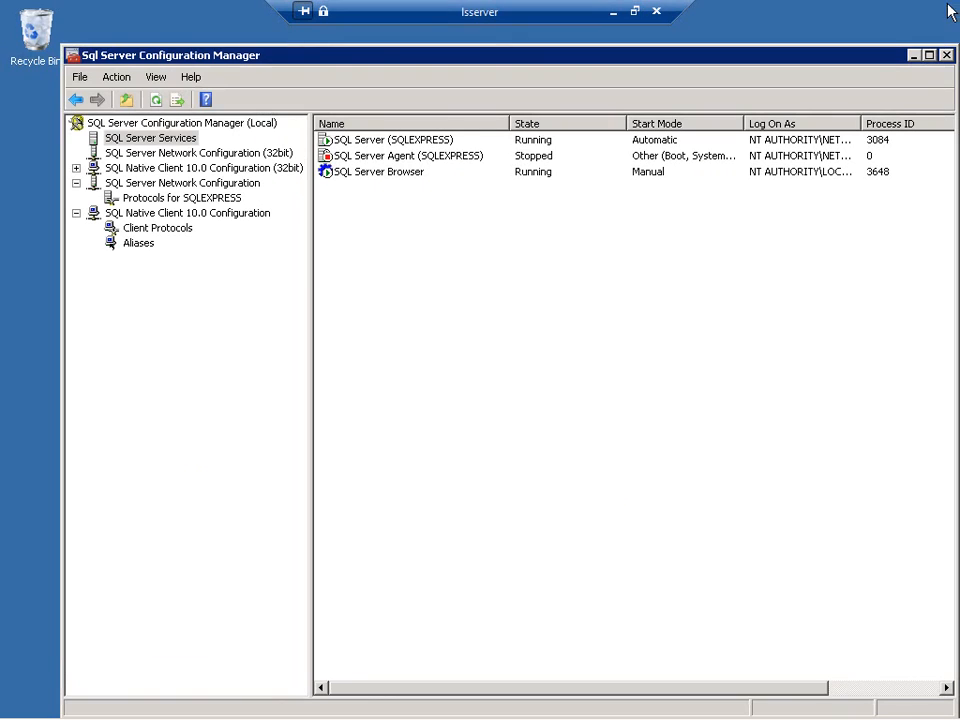
- Minimize the remote server session, open the OrderManagement project properties in Visual Studio, and start publishing the application
left_click(613, 12)
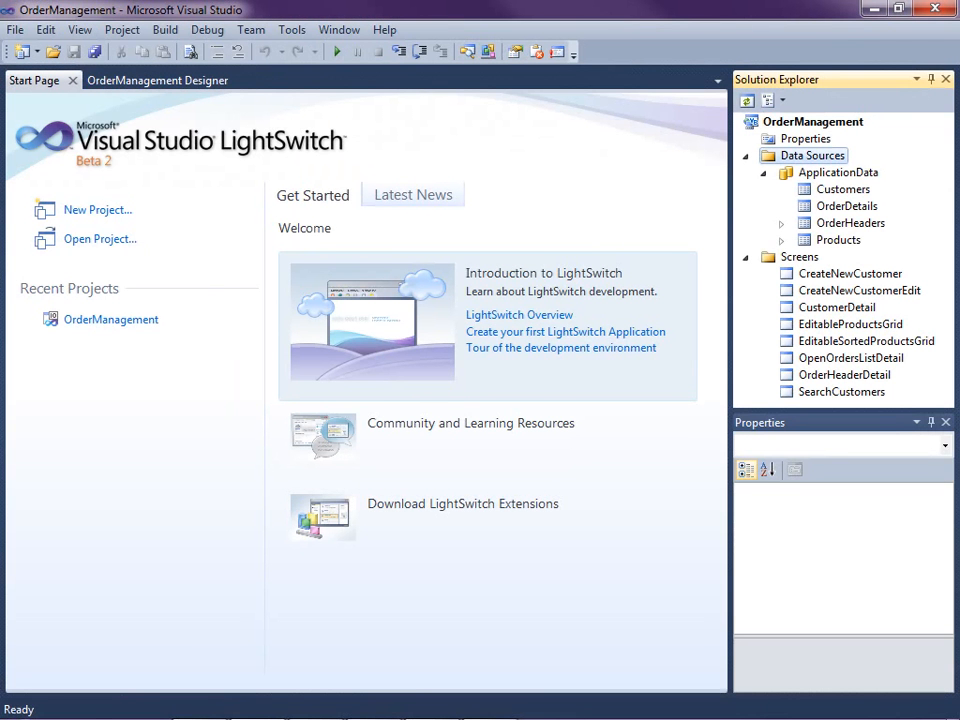
left_click(773, 143)
double_click(773, 143)
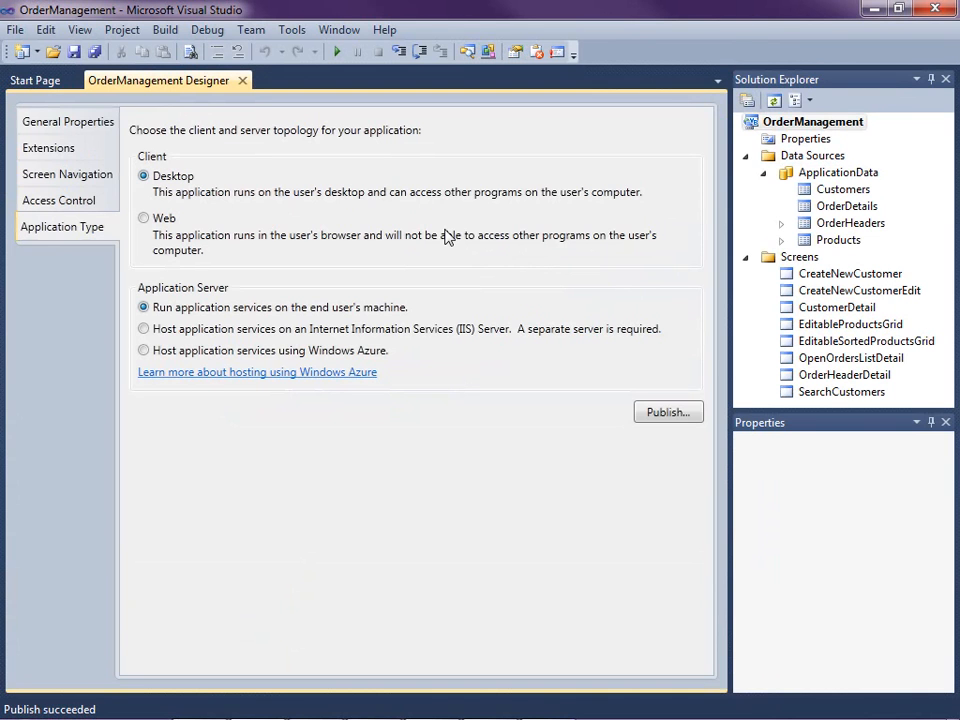
left_click(686, 419)
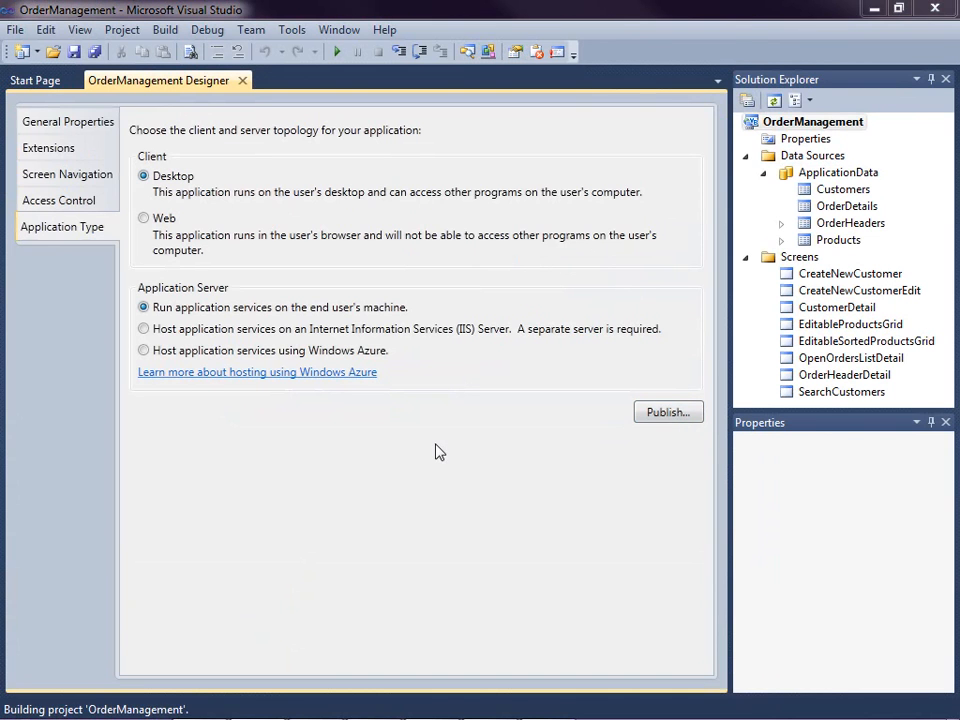
left_click(221, 224)
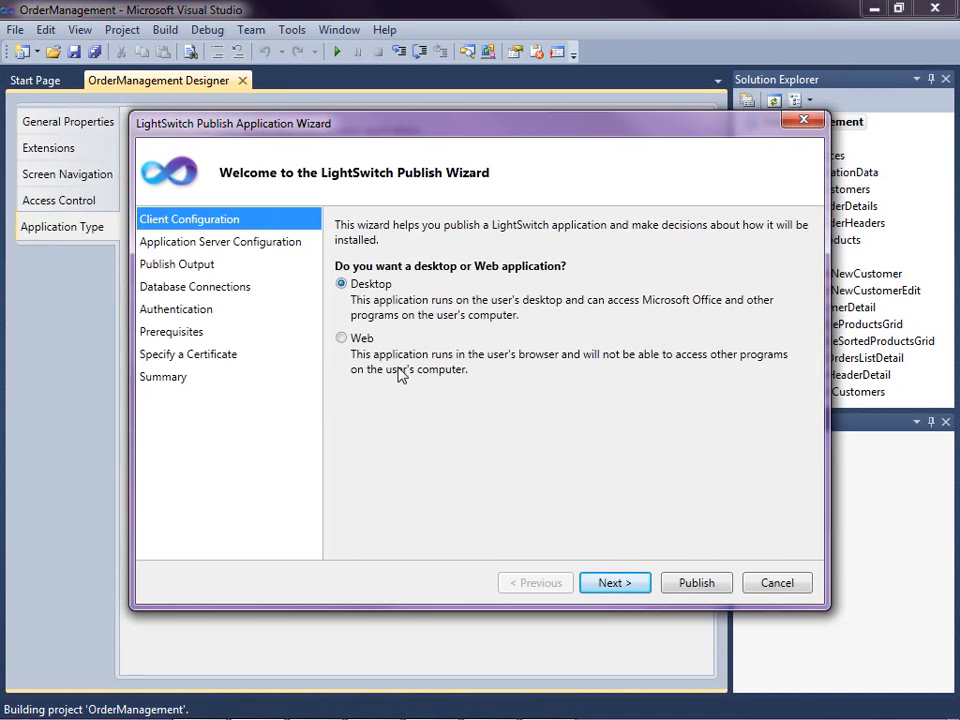
- Accept the Desktop client, Local application services, and \\lsserver\publish\ as output location with the database published directly
left_click(613, 585)
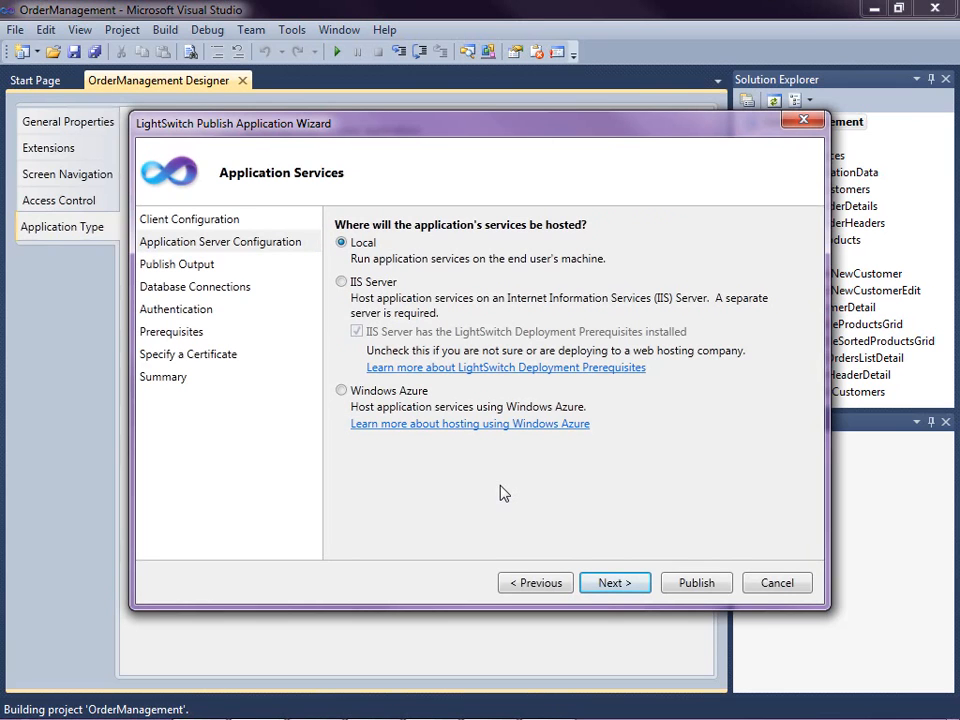
left_click(615, 585)
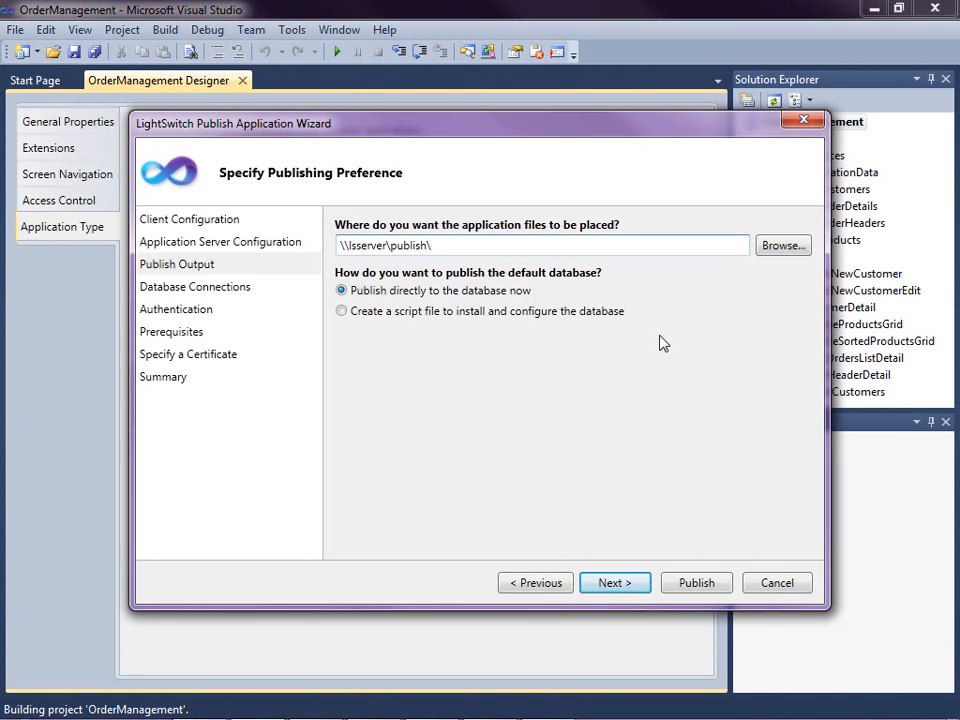
left_click(622, 581)
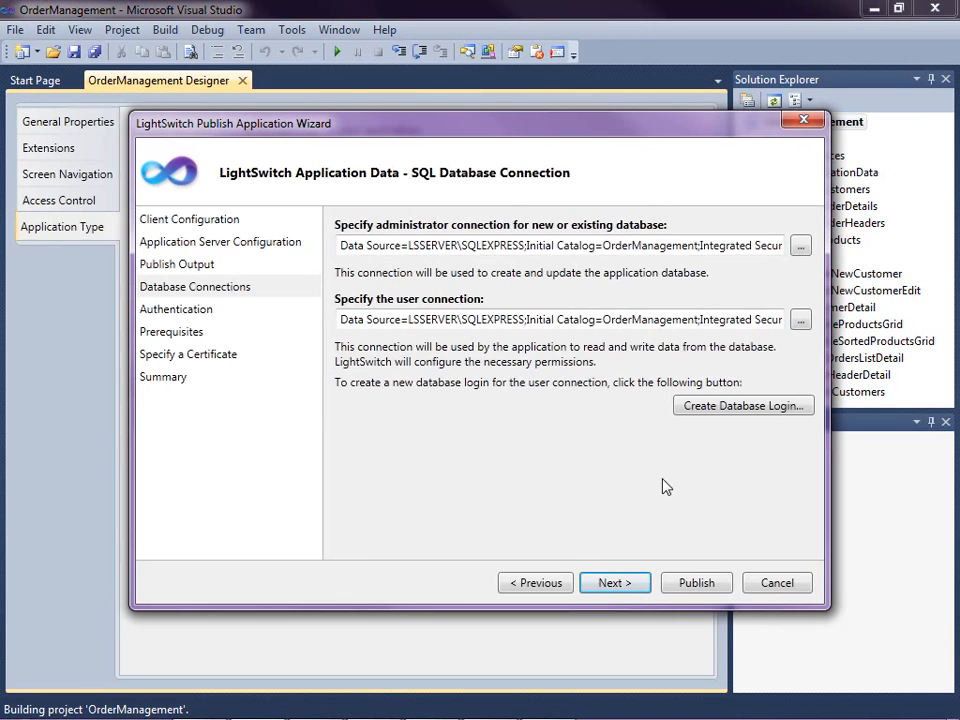
- Examine the full administrator connection string for the database, including its security and pooling settings
left_click(756, 245)
key("Right")
key("Right")
key("Right")
key("Right")
key("Right")
key("Right")
key("Right")
key("Right")
key("Right")
key("Right")
key("Right")
key("Right")
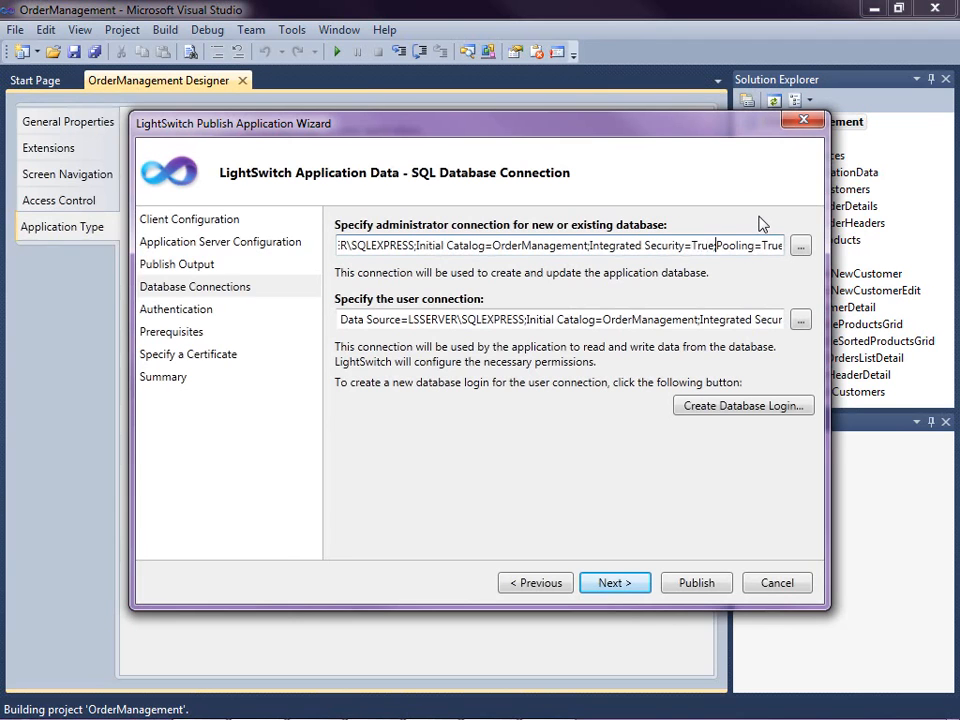
key("shift+Left")
key("shift+Left")
key("shift+Left")
key("shift+Left")
key("Home")
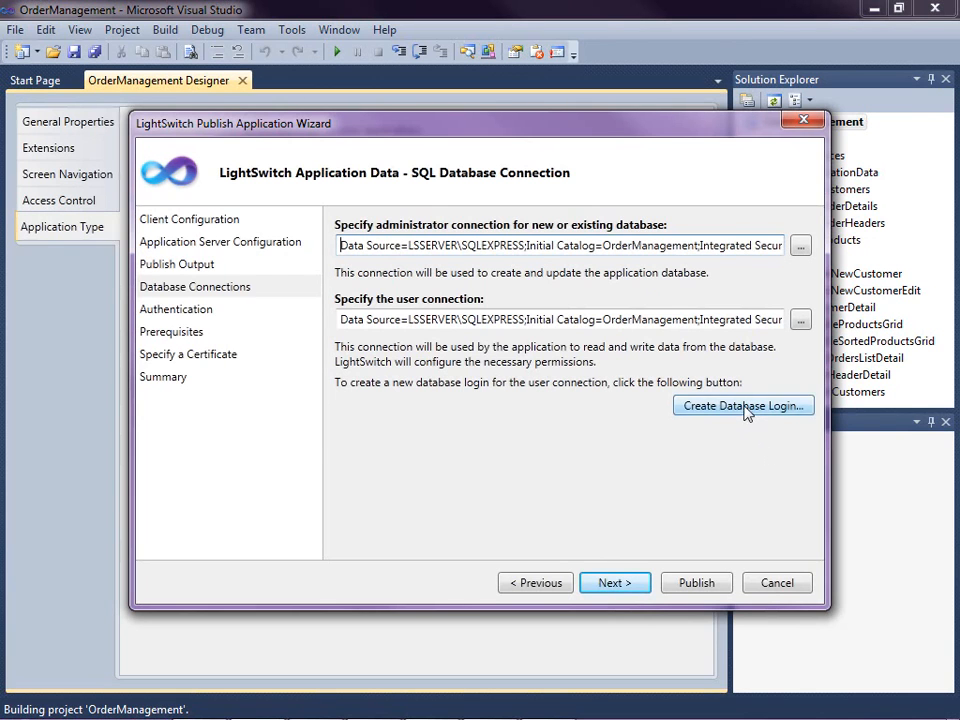
- Create a database login named LSUser for the user connection, entering and confirming the login's password
left_click(688, 412)
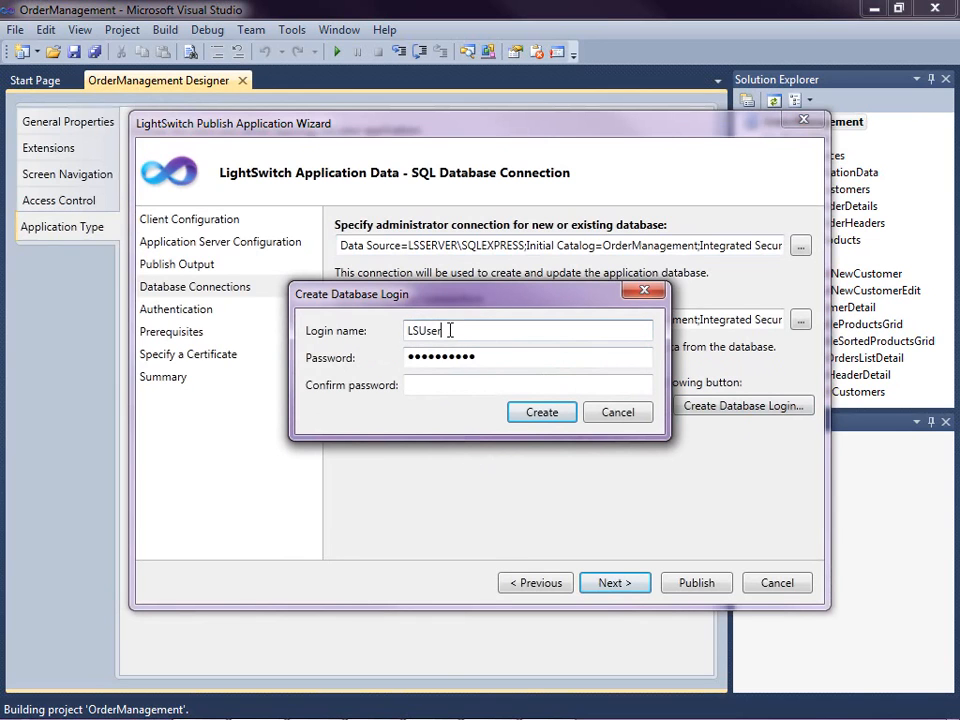
left_click_drag(465, 330, 371, 342)
left_click(482, 336)
left_click_drag(476, 358, 391, 365)
key("Delete")
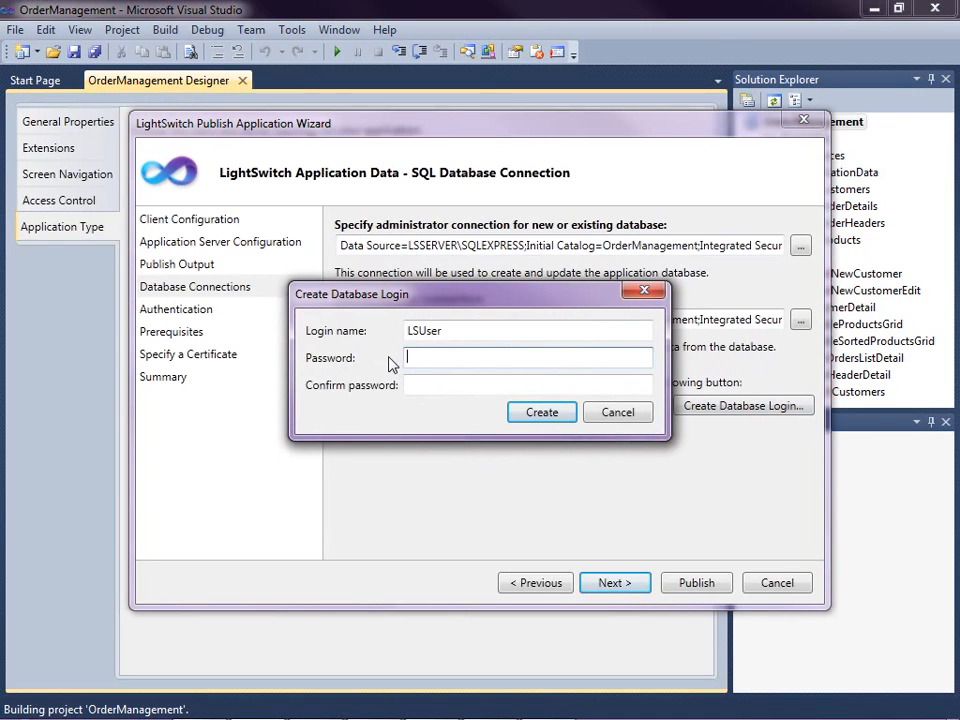
type("•")
key("BackSpace")
type("••••••••••")
key("Tab")
type("•••••••")
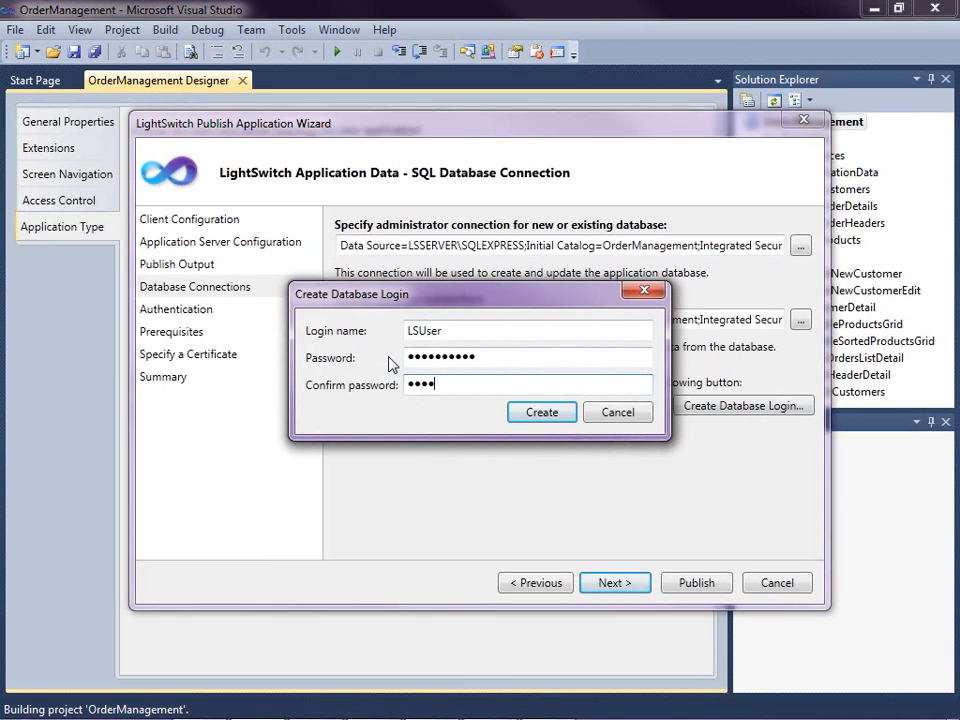
type("•••")
left_click(533, 418)
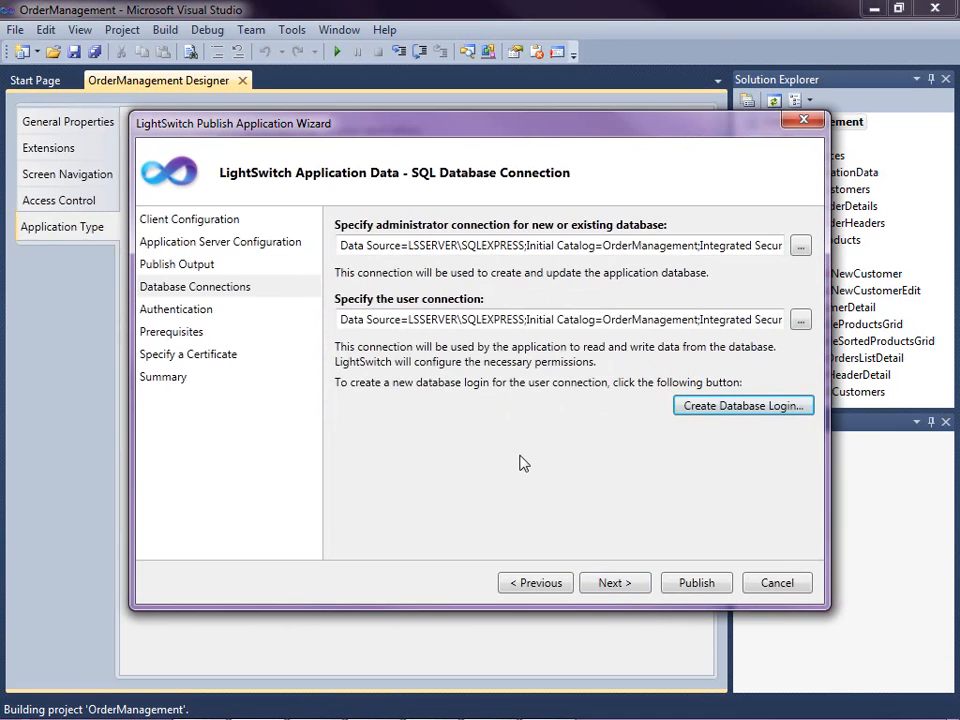
- Choose to create the Application Administrator during deployment, keeping the proposed user name
left_click(611, 582)
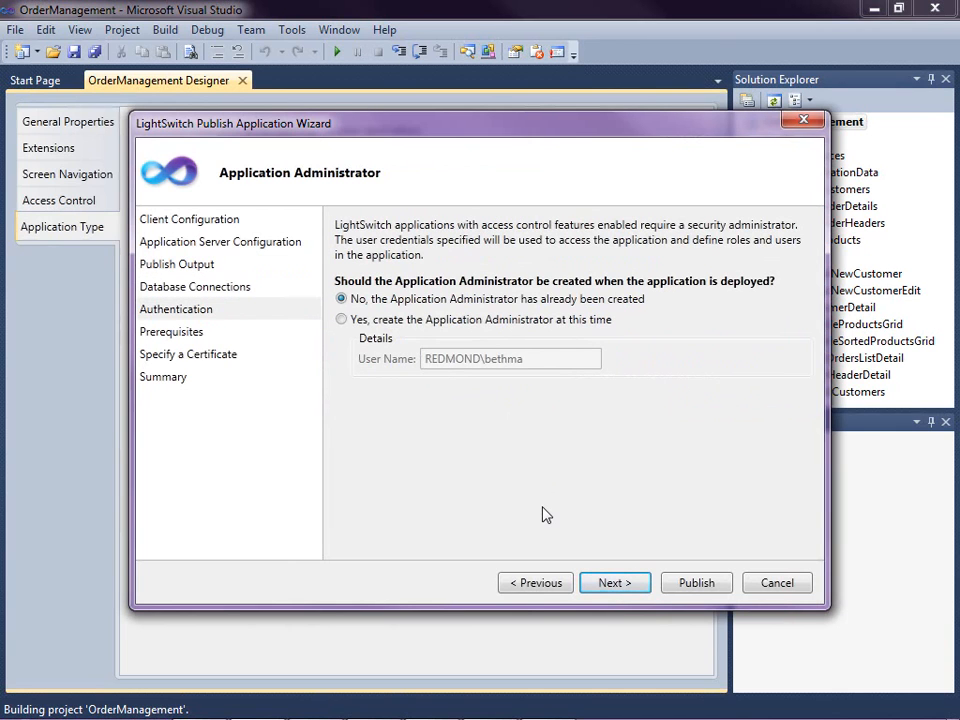
left_click(341, 320)
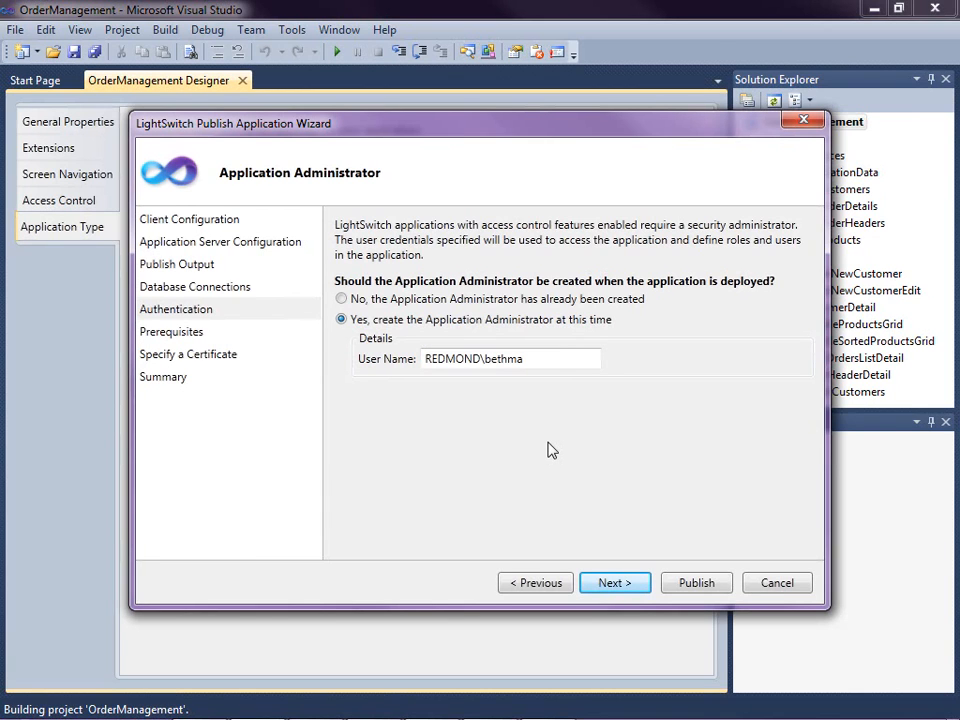
left_click(612, 583)
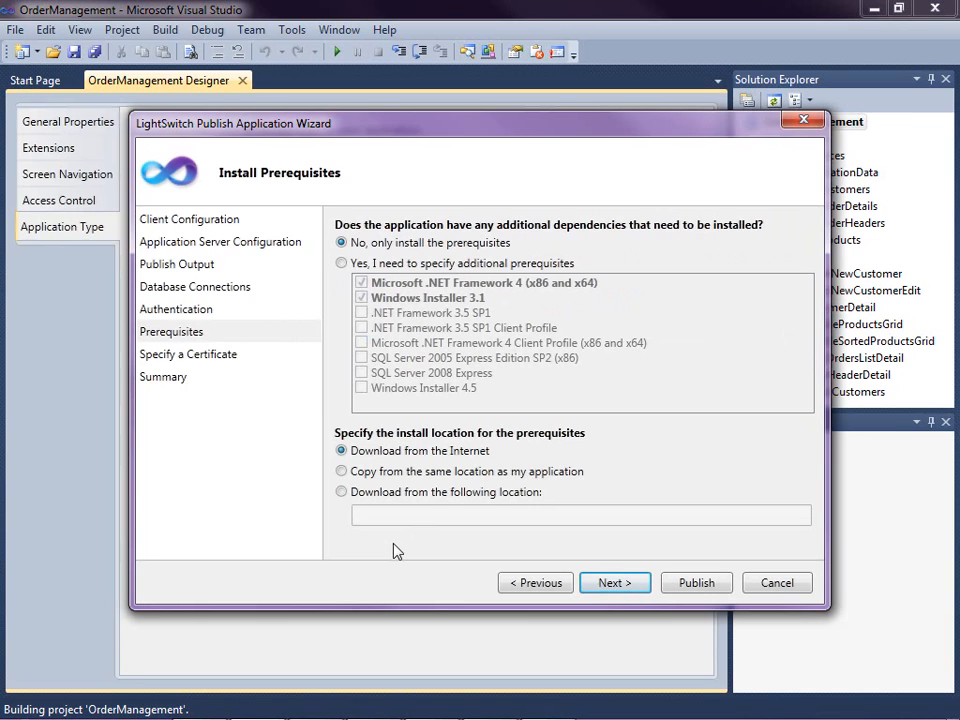
- Keep only the default prerequisites downloaded from the Internet, leave the certificate unspecified, and publish the application
left_click(611, 584)
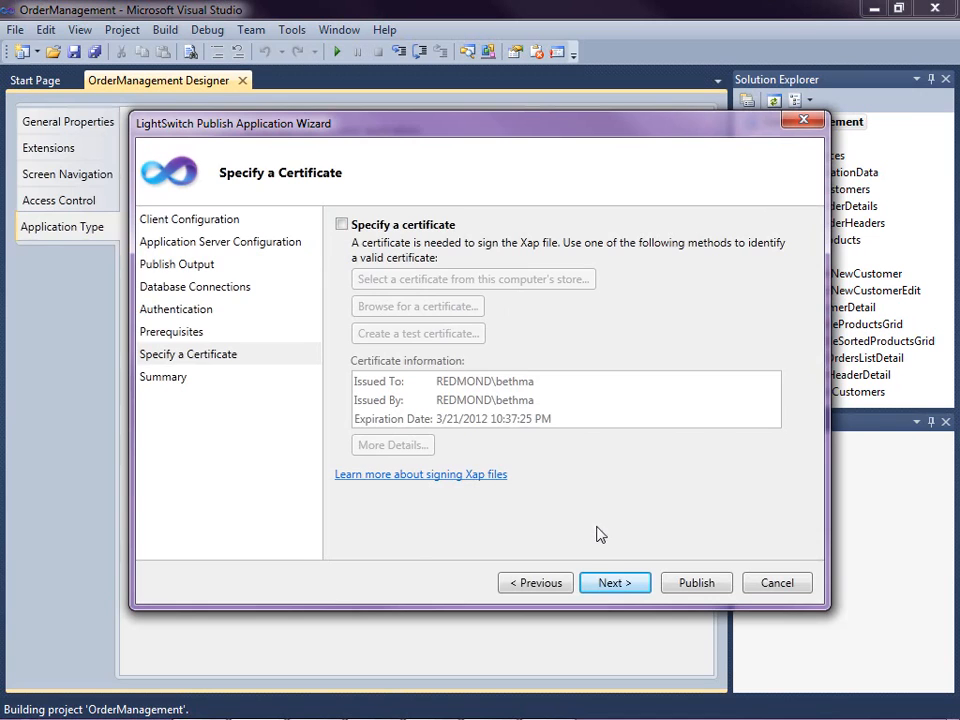
left_click(613, 584)
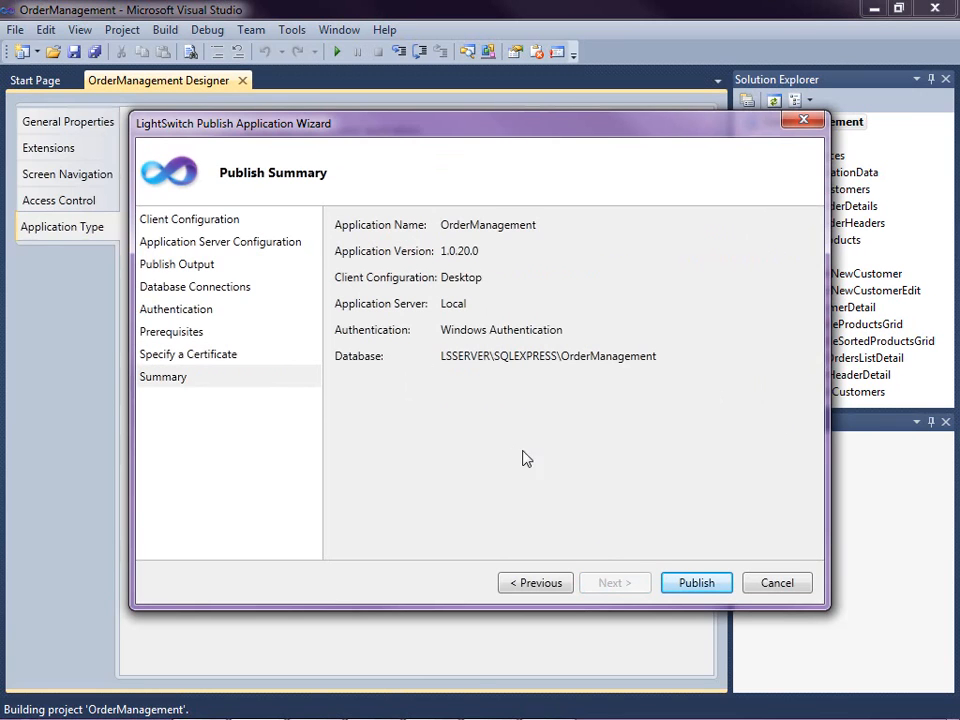
left_click(696, 584)
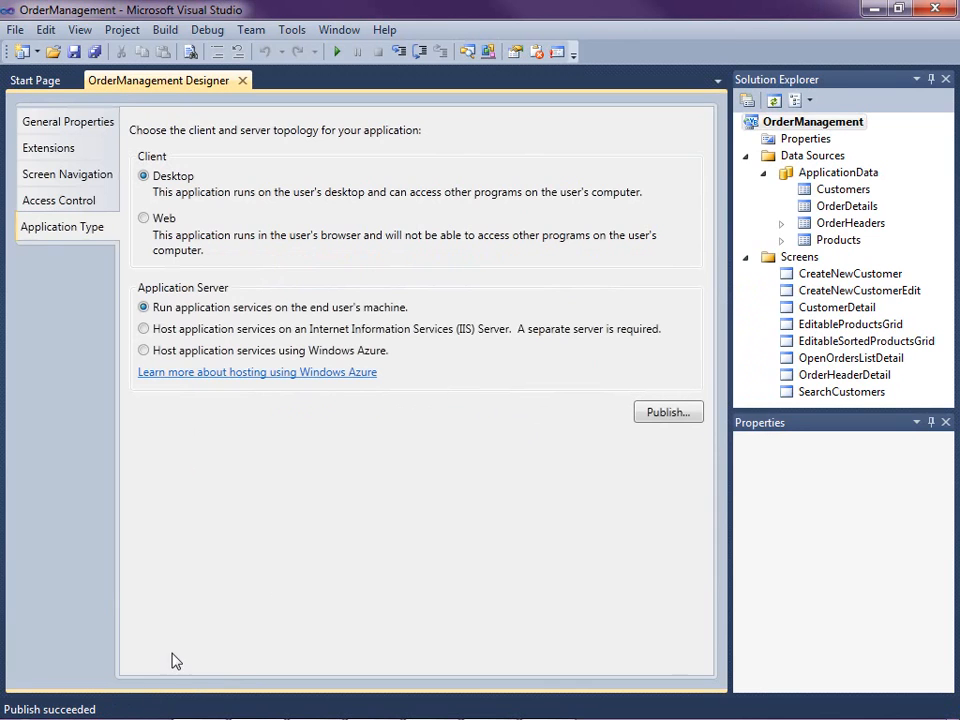
- Switch to Windows Explorer and open the publish folder on \\lsserver
left_click(141, 710)
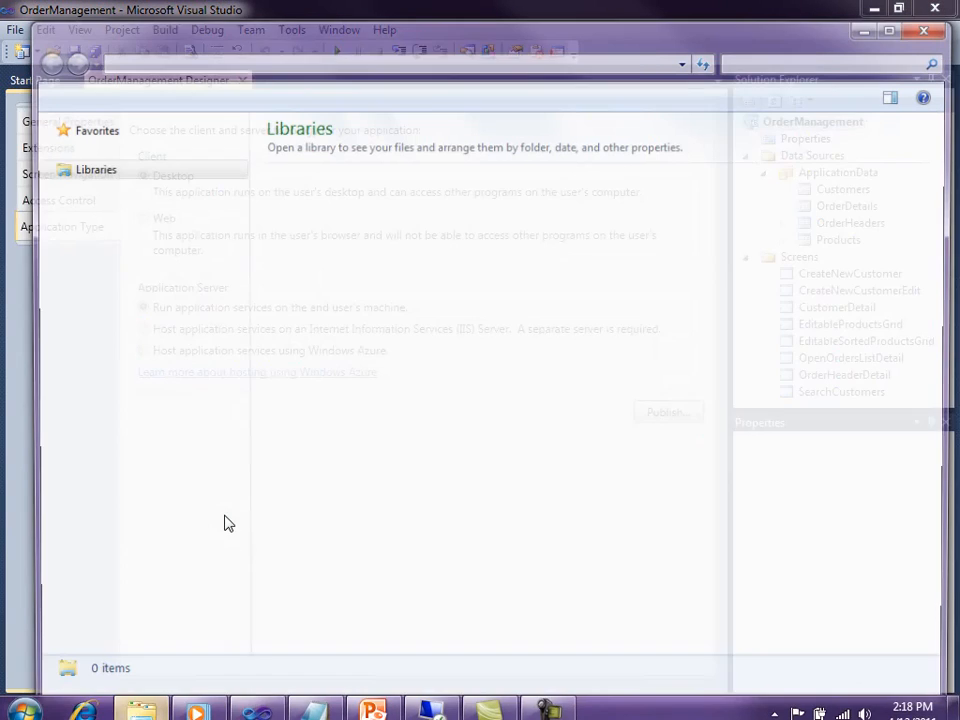
left_click(230, 60)
type("\\\\lsserver\\publish")
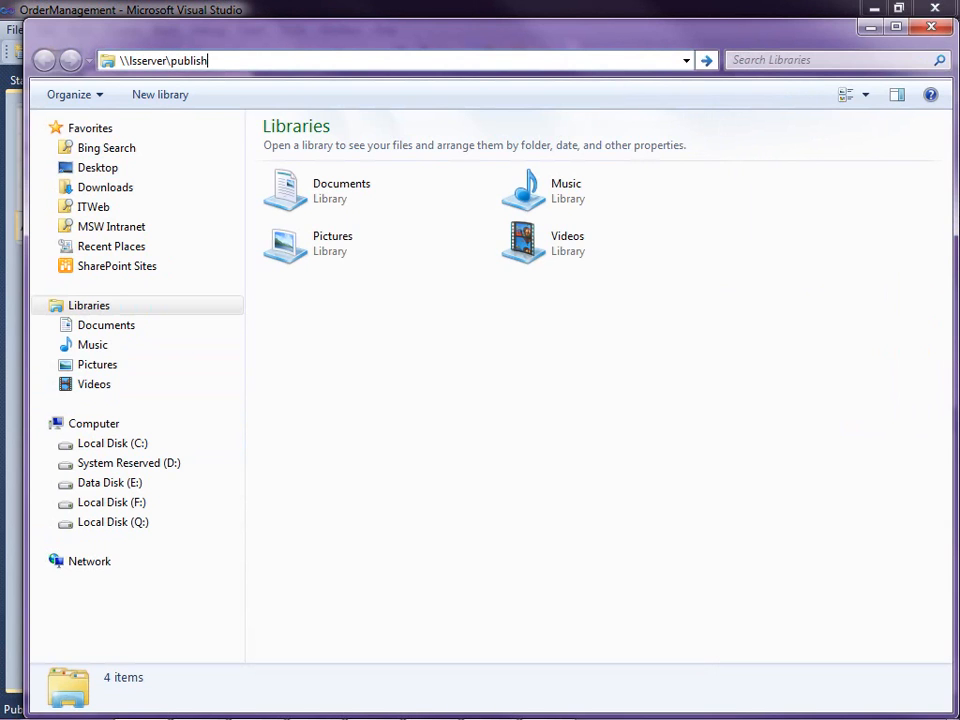
key("Return")
left_click(302, 214)
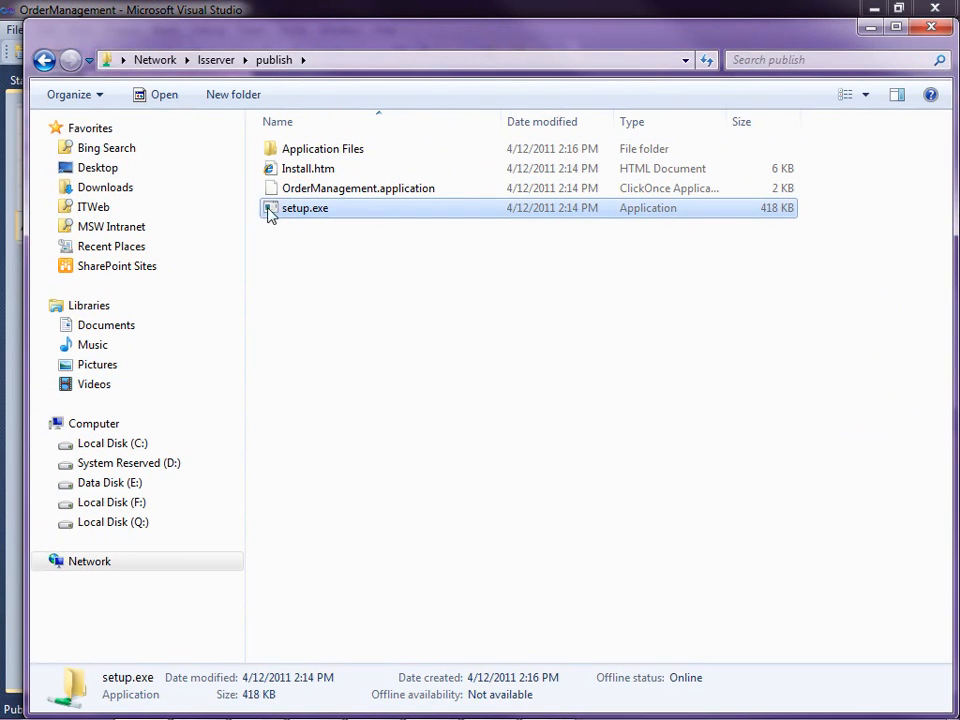
- Install OrderManagement with setup.exe despite the unknown publisher, and open the first entry of its Administration menu
double_click(268, 213)
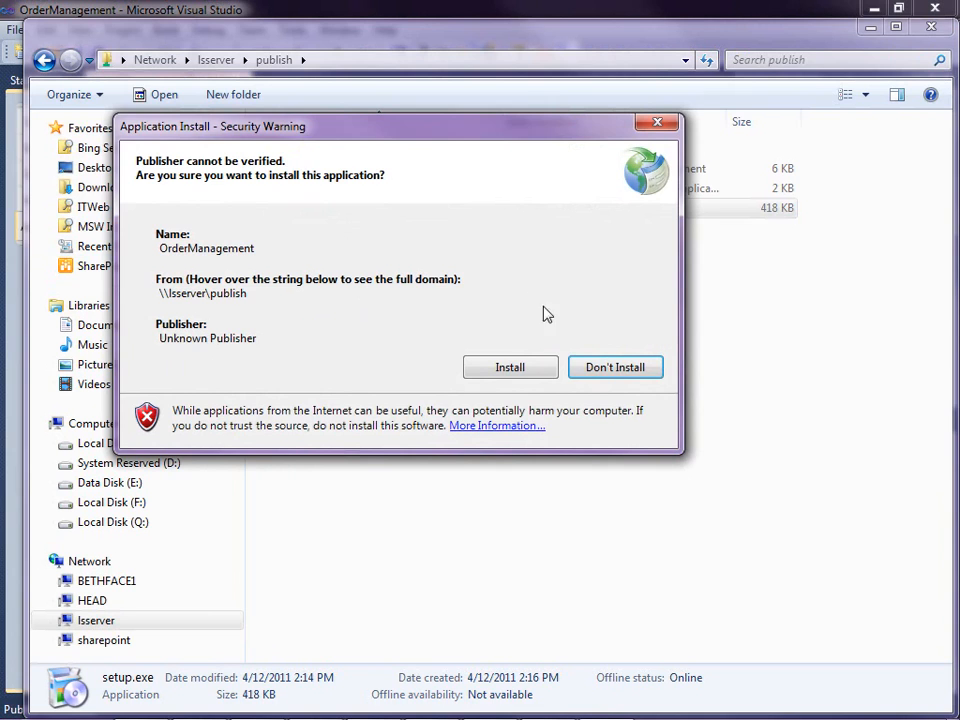
left_click(495, 370)
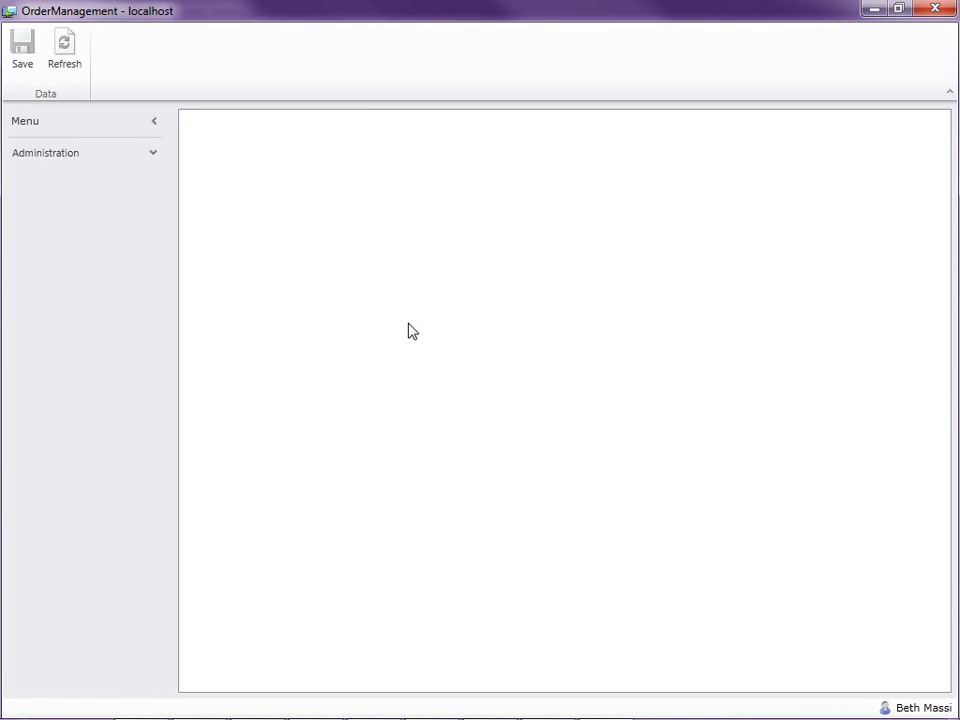
left_click(130, 152)
left_click(35, 178)
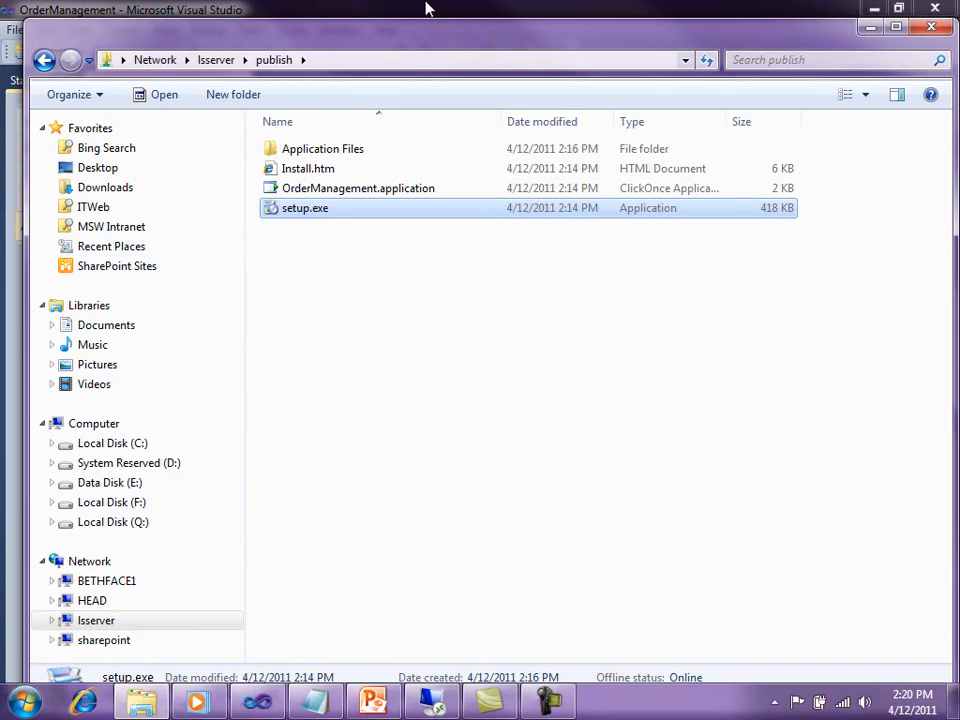
- Search Windows for "add re", open Add or remove programs, and locate OrderManagement among the installed programs
left_click(24, 702)
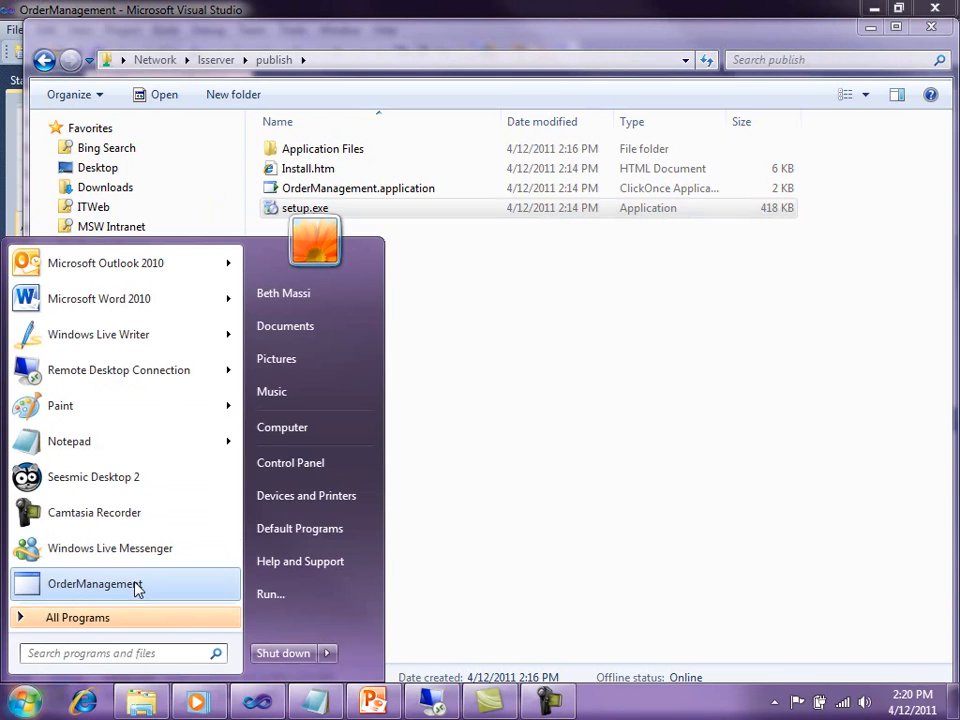
left_click(98, 652)
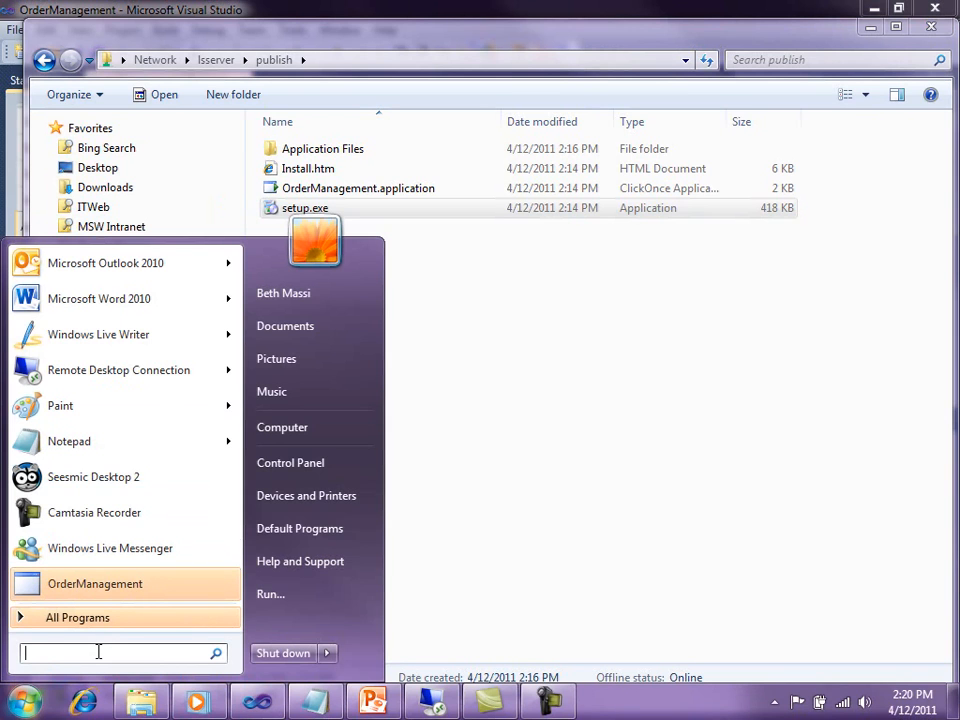
type("add re")
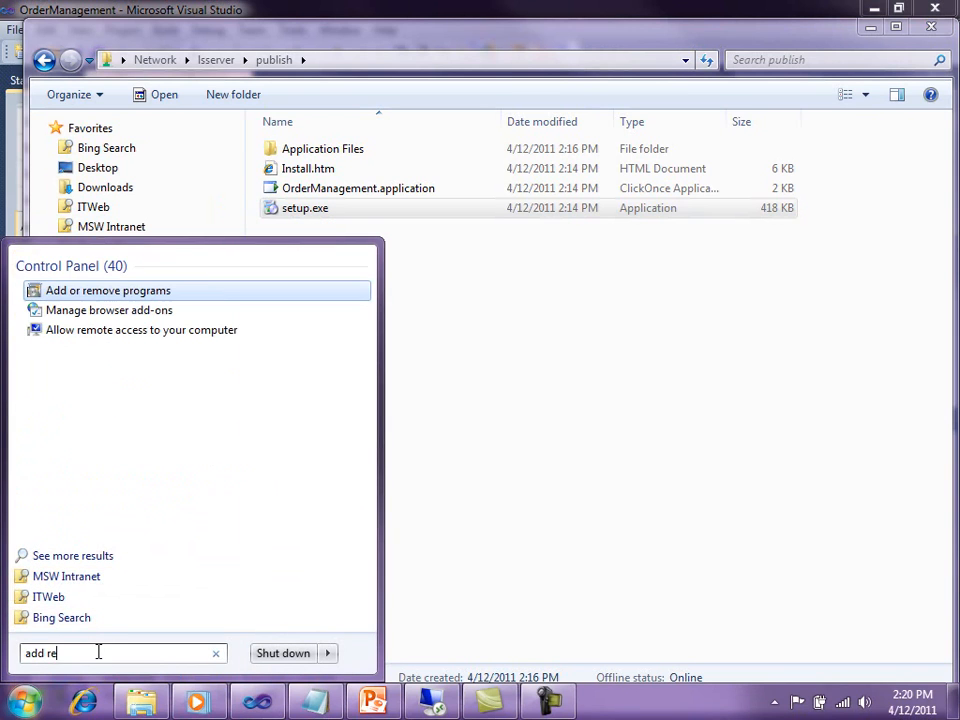
left_click(120, 292)
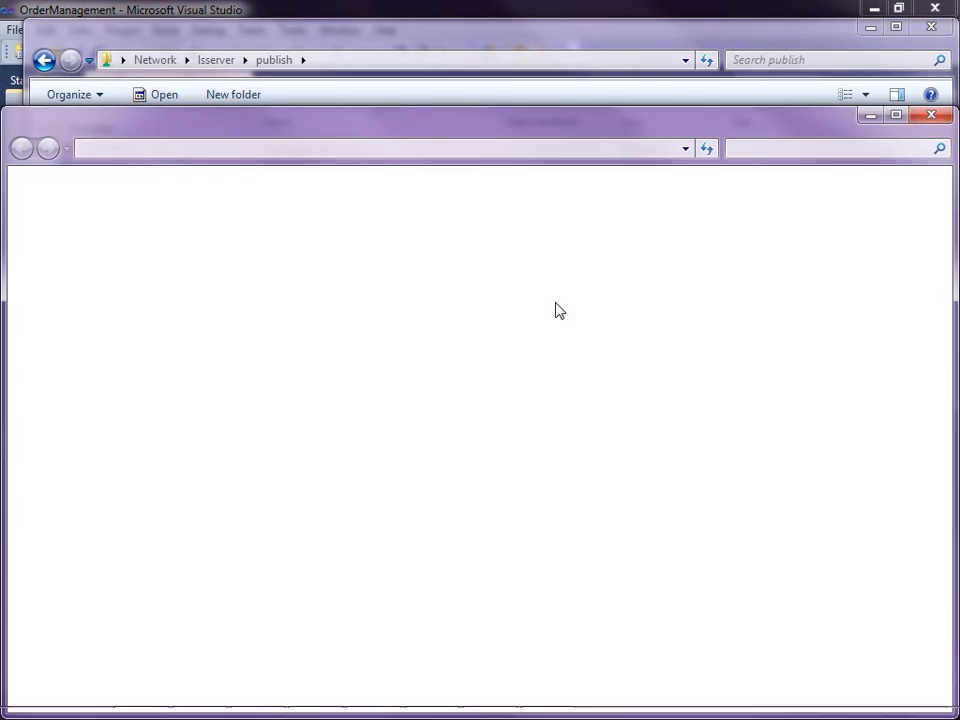
left_click_drag(428, 122, 428, 79)
left_click_drag(936, 296, 931, 517)
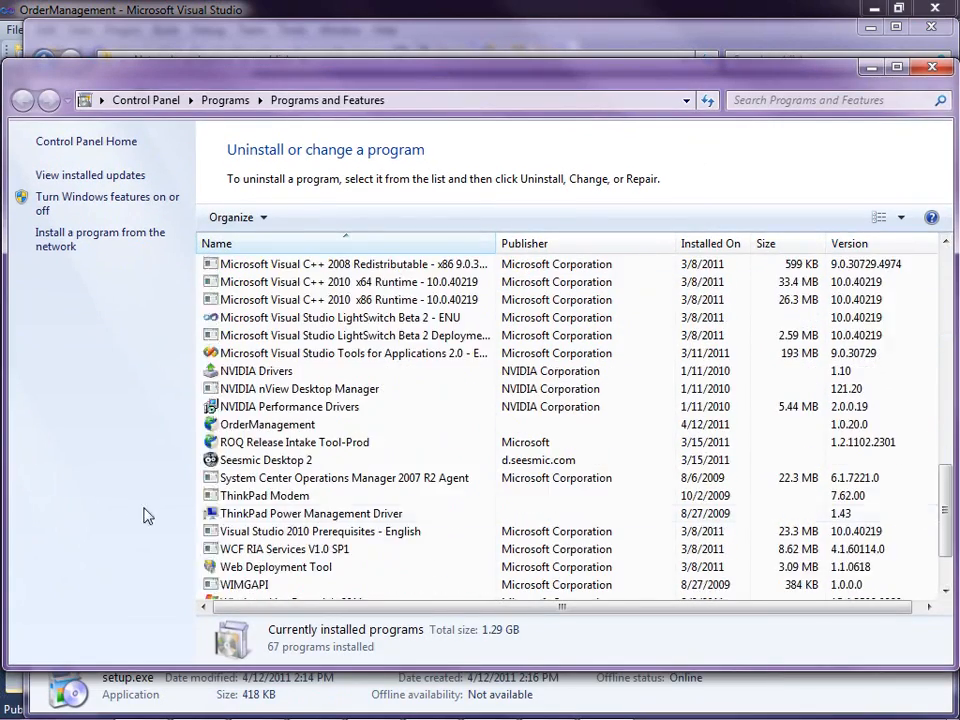
- Uninstall OrderManagement, and close the Programs and Features and publish folder windows
left_click(292, 424)
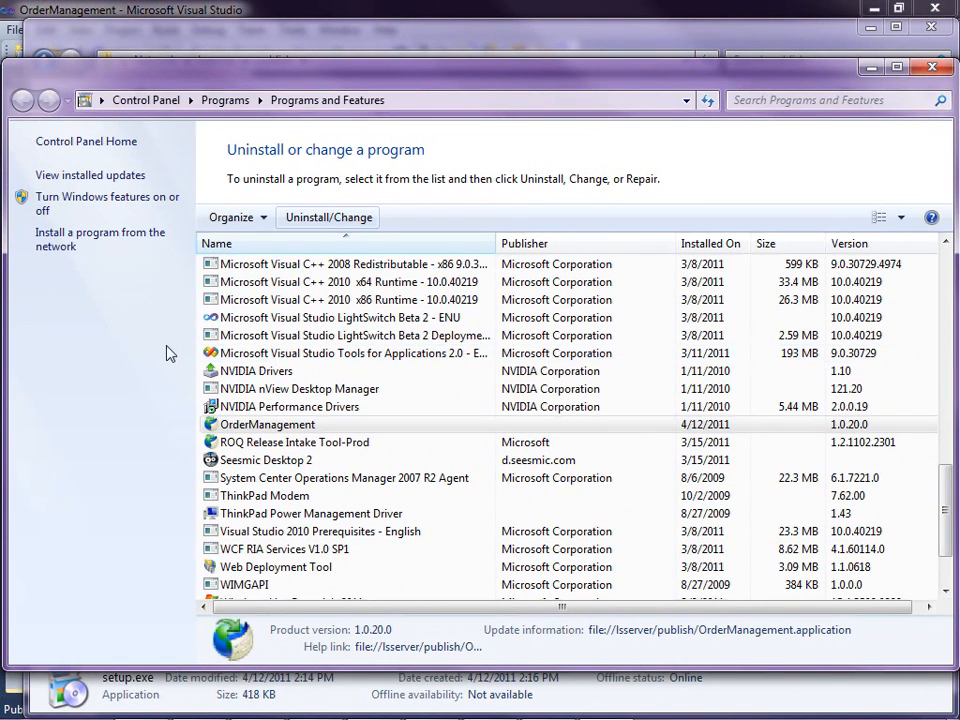
left_click(223, 276)
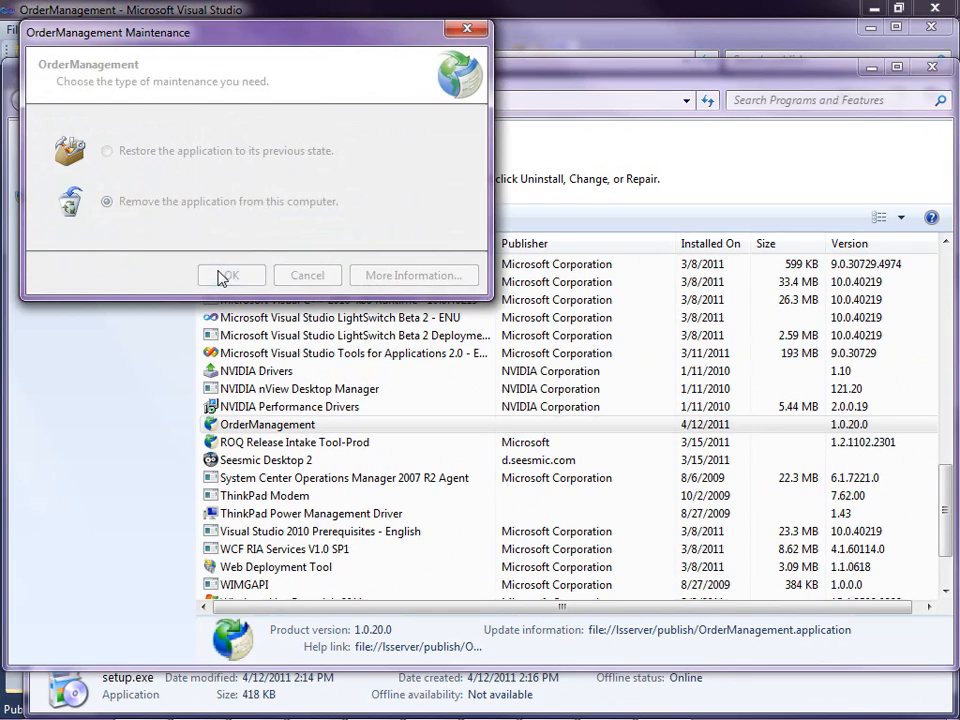
left_click(936, 67)
left_click(940, 30)
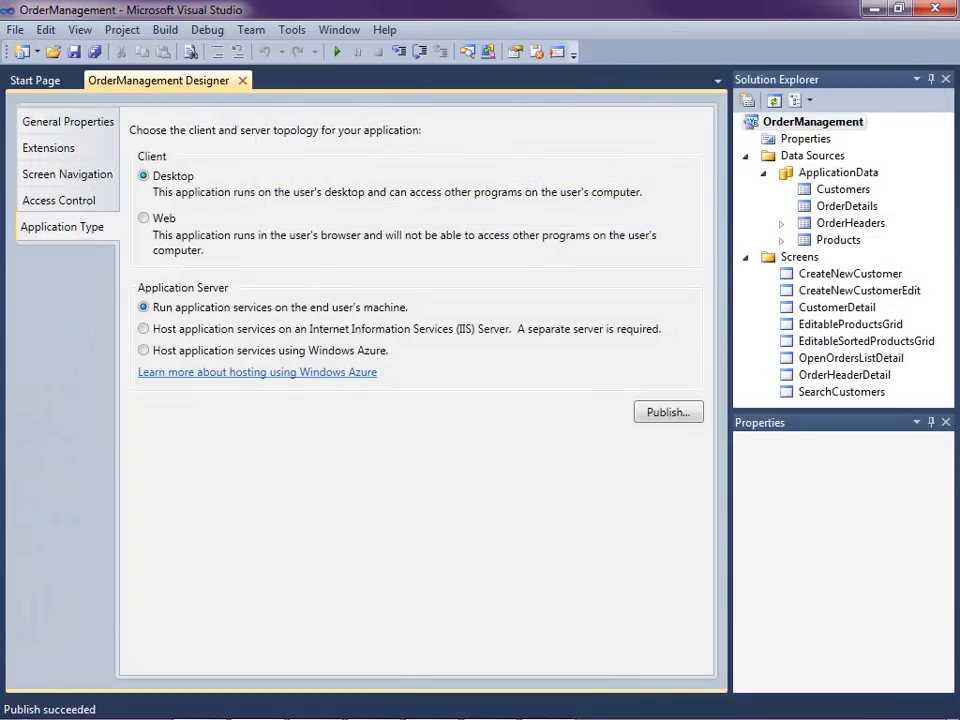
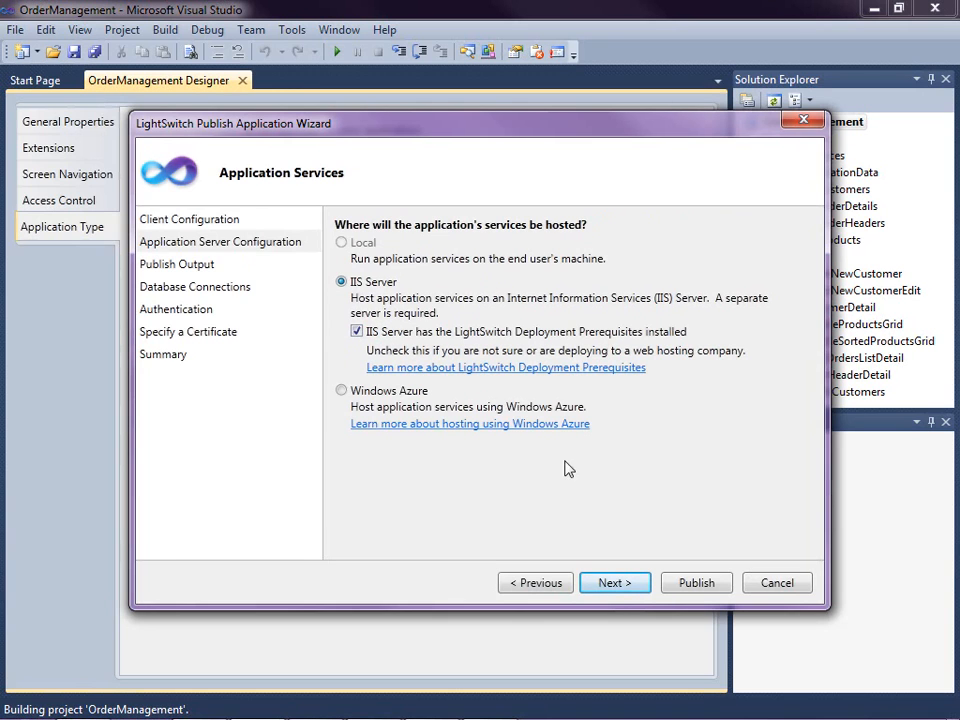
- Keep IIS Server hosting for the application services, and check the LightSwitch runtime installation and Web Deployment Agent Service on the lsserver remote desktop
left_click(611, 588)
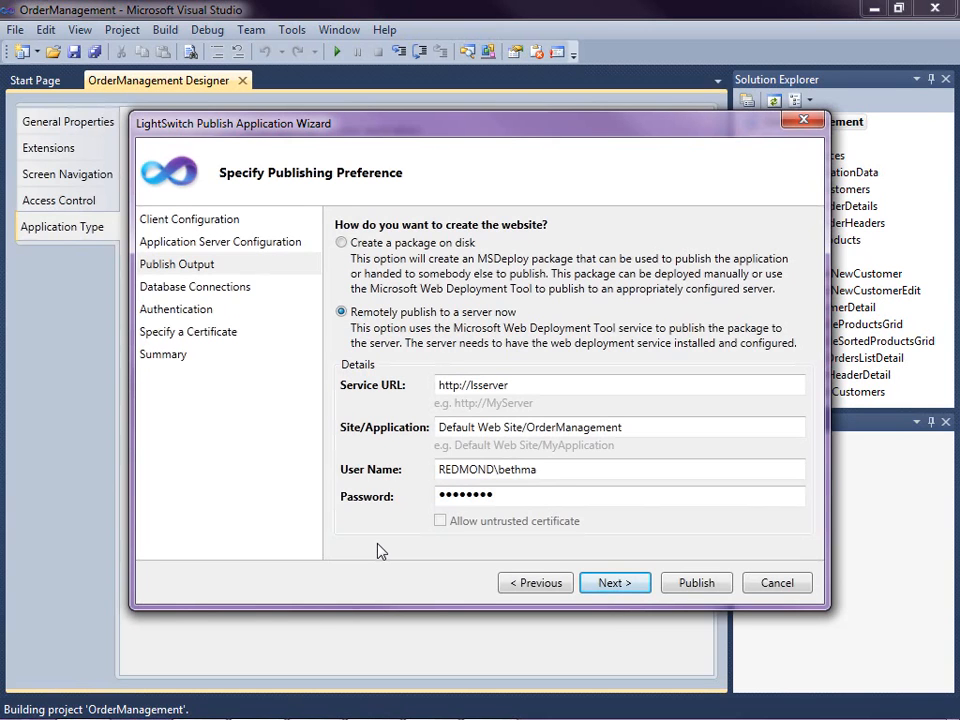
mouse_move(345, 717)
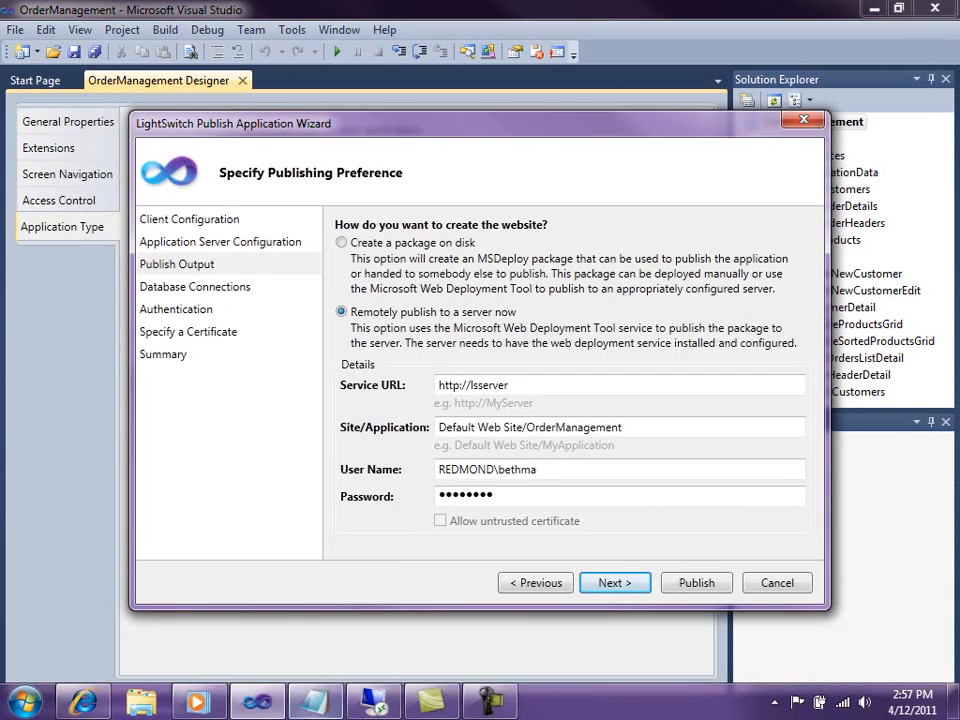
left_click(376, 706)
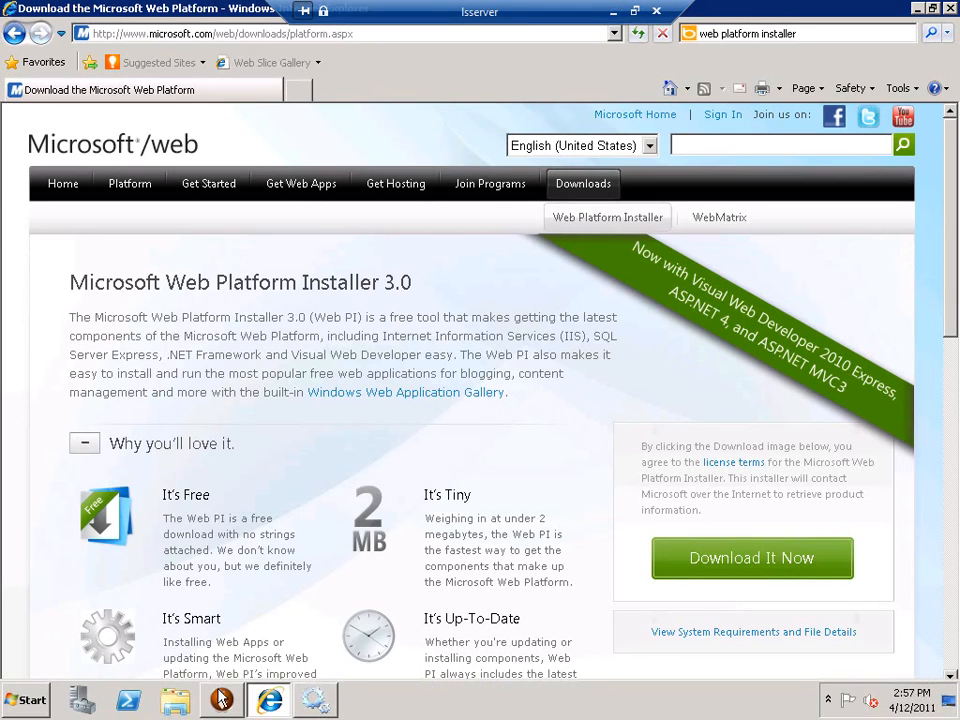
left_click(215, 702)
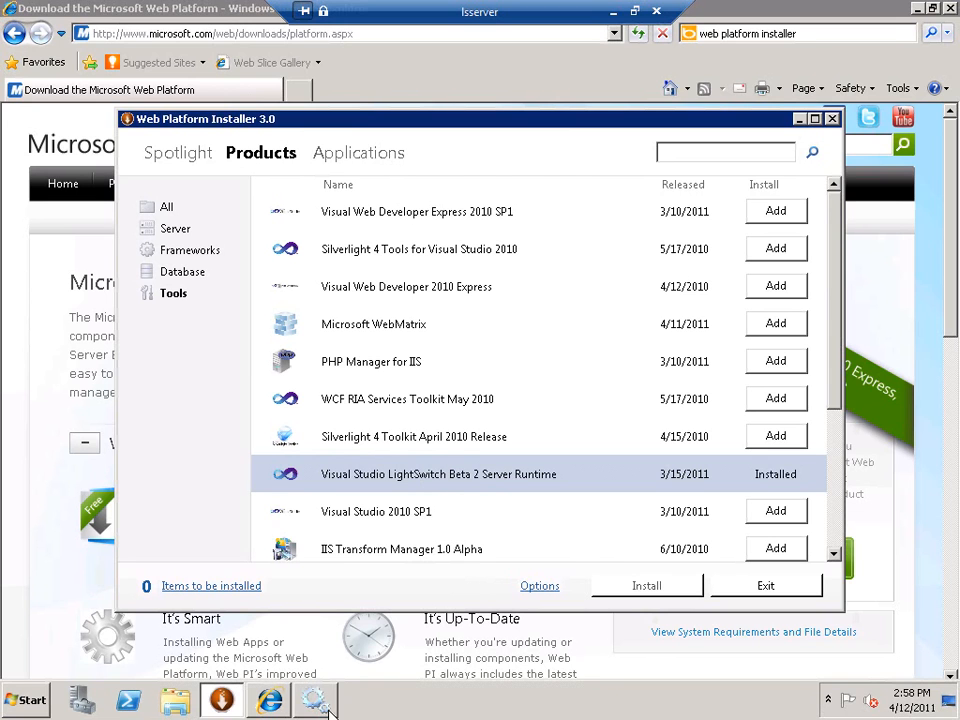
left_click(315, 700)
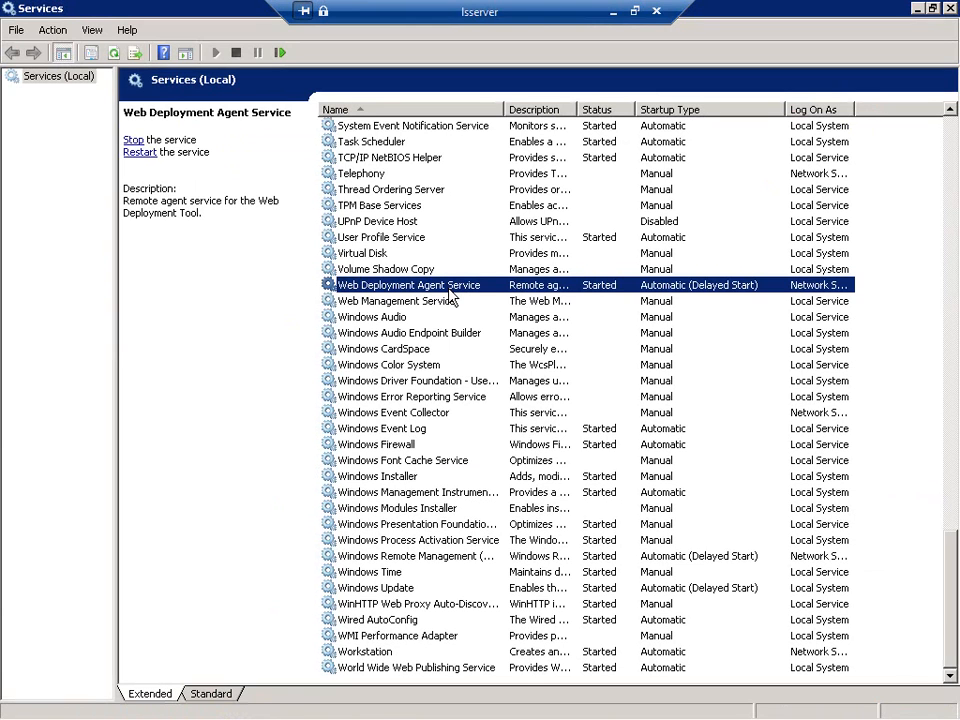
left_click(613, 12)
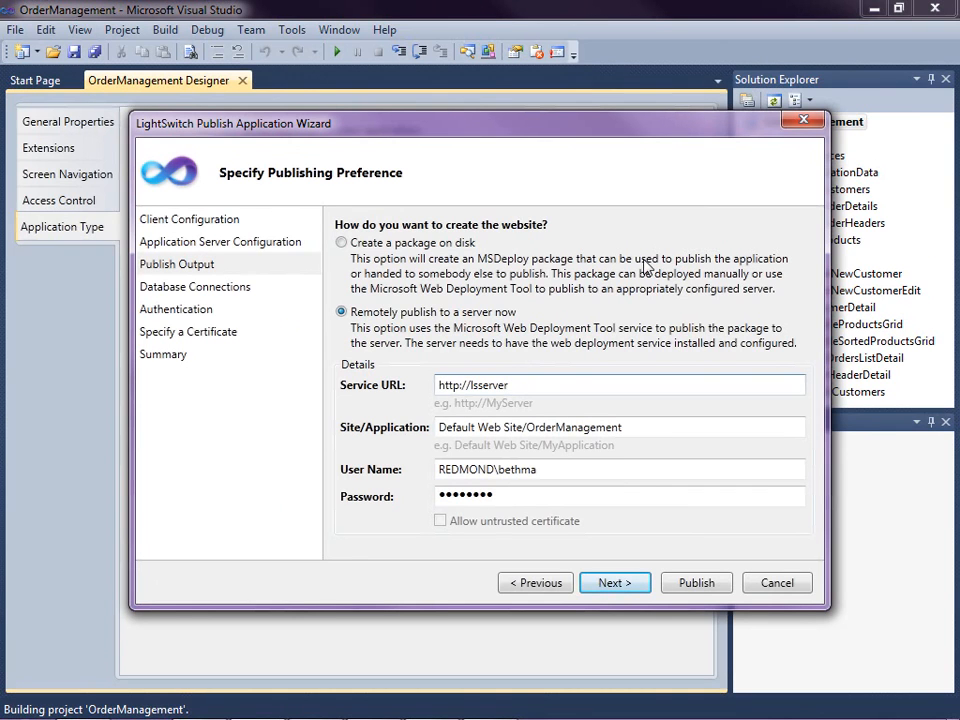
left_click(652, 430)
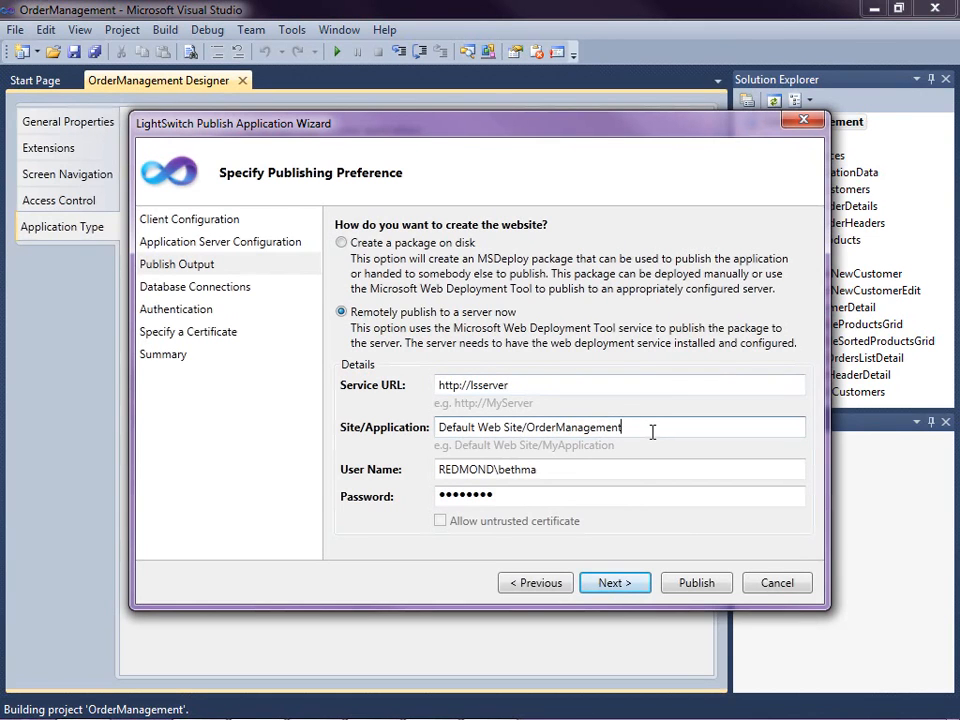
left_click(621, 476)
left_click(621, 491)
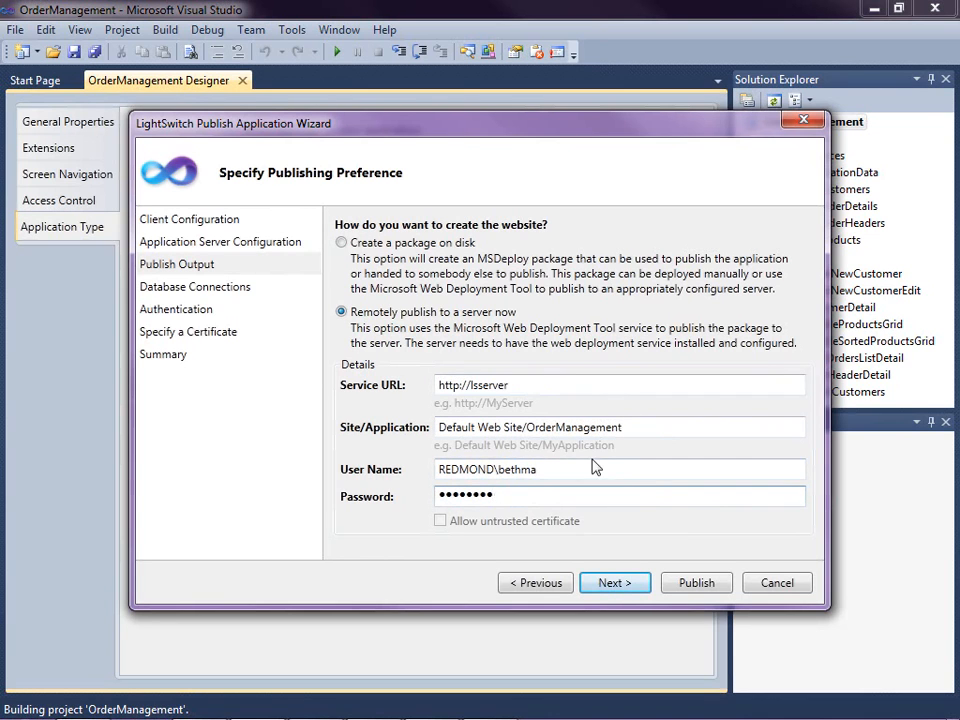
left_click(612, 584)
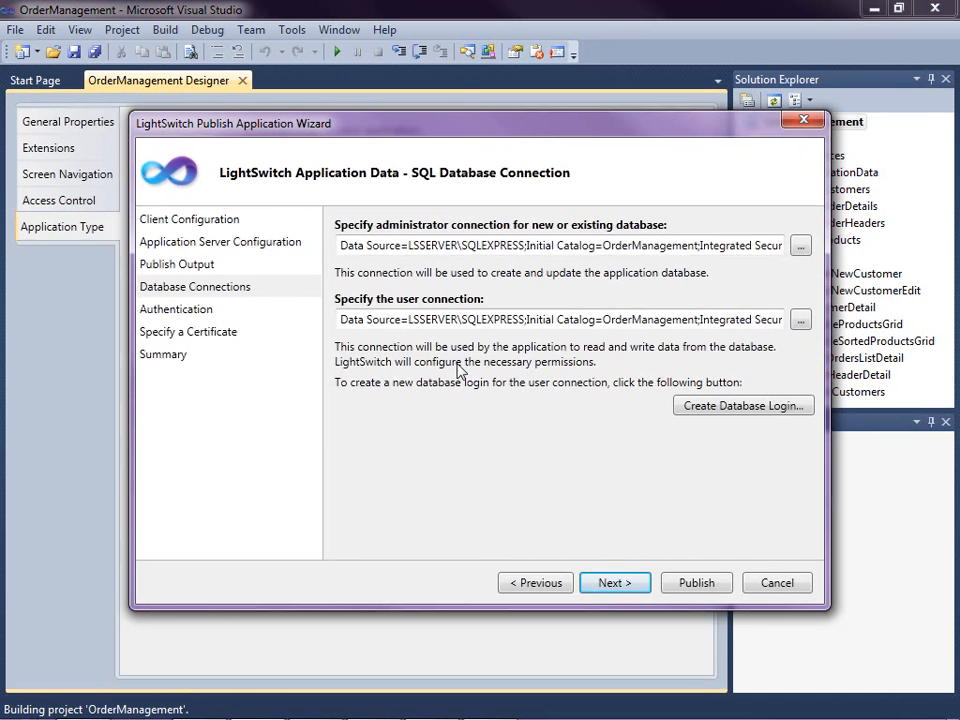
left_click(616, 586)
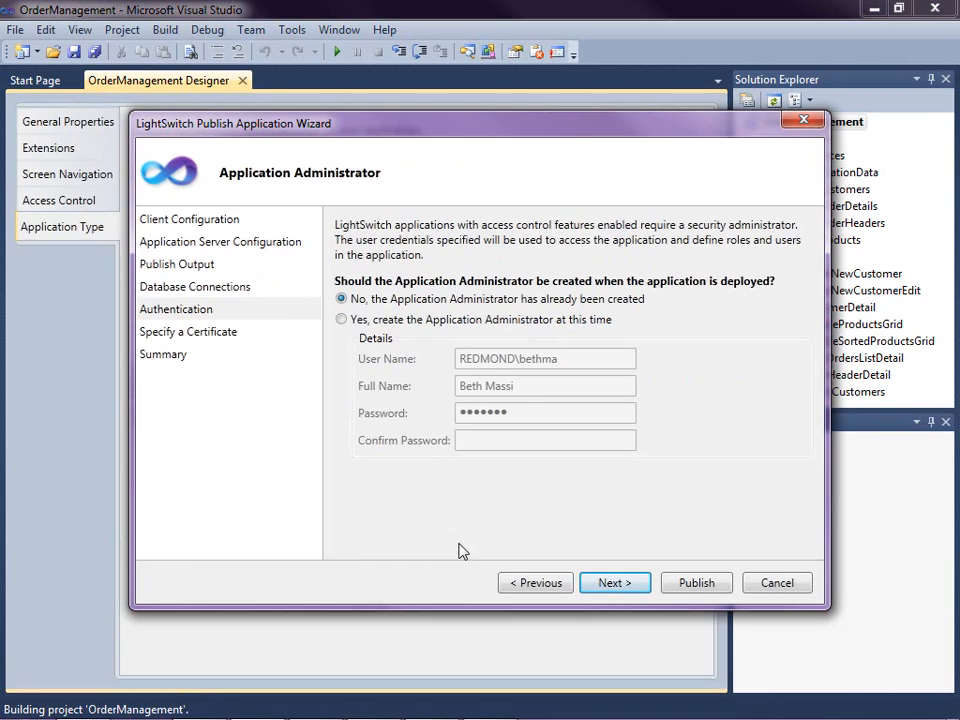
- Choose to create the Application Administrator at this time and replace its user name
left_click(341, 319)
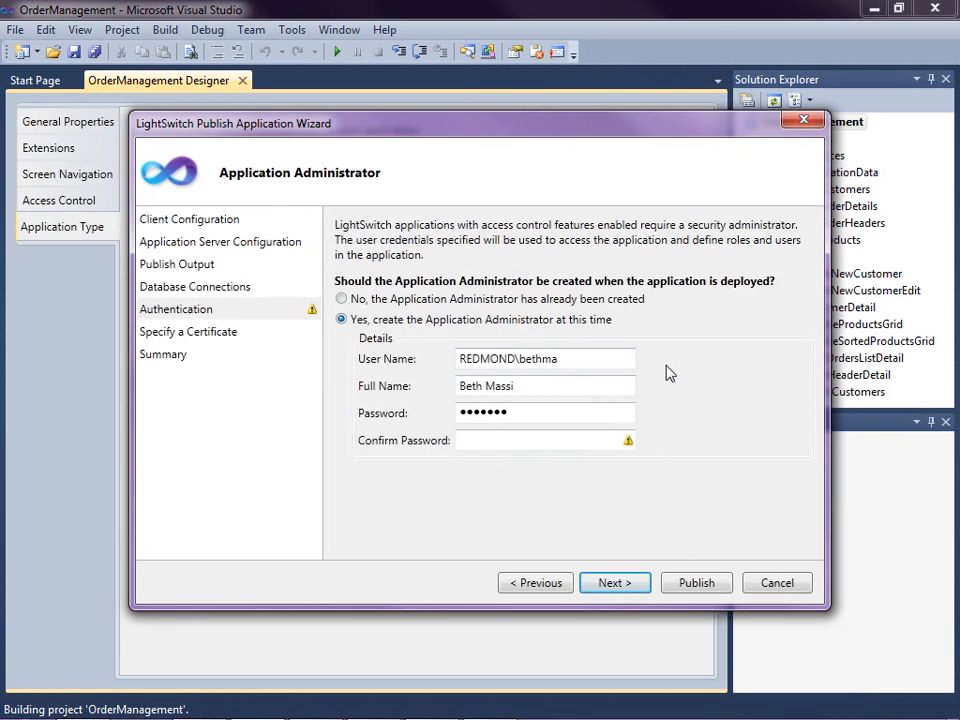
left_click_drag(599, 360, 238, 350)
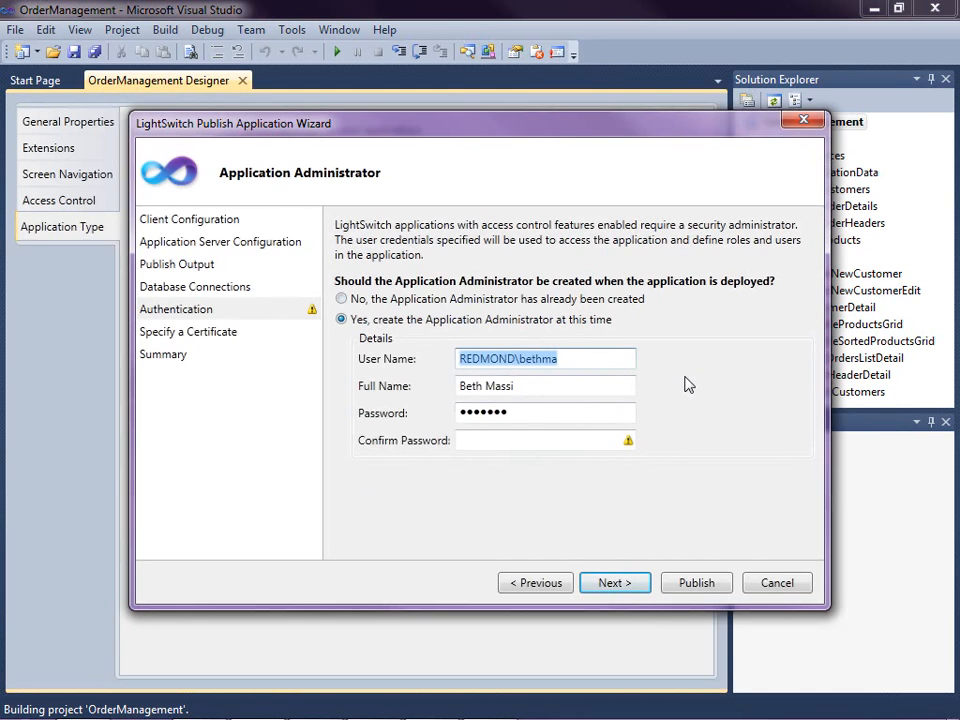
type("bmassi")
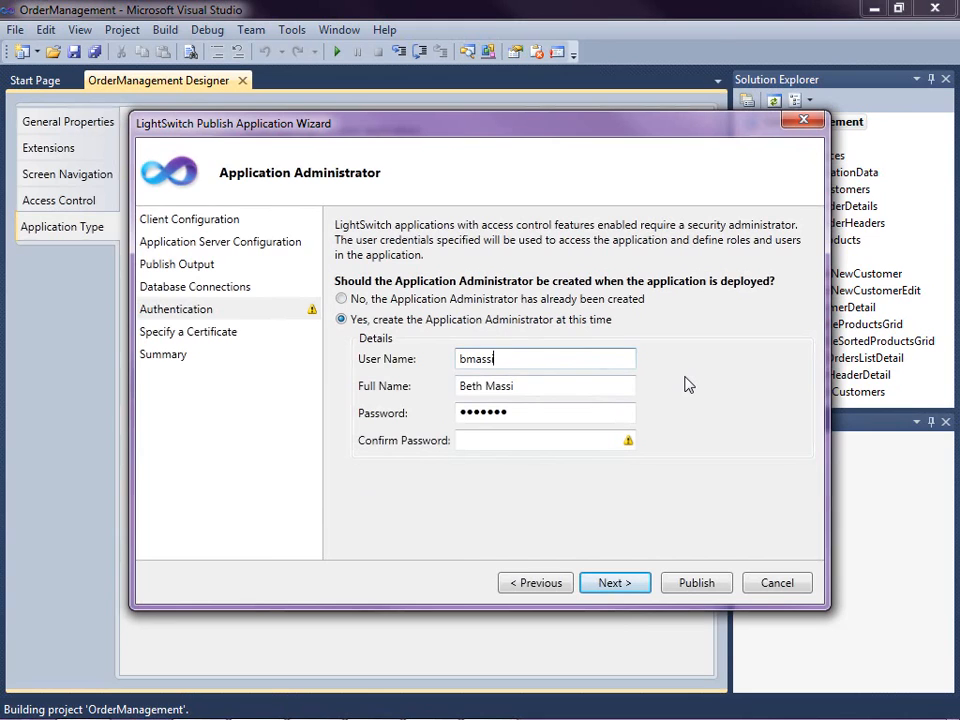
key("Tab")
key("Tab")
- Enter a new password for the Application Administrator and repeat it as confirmation
key("BackSpace")
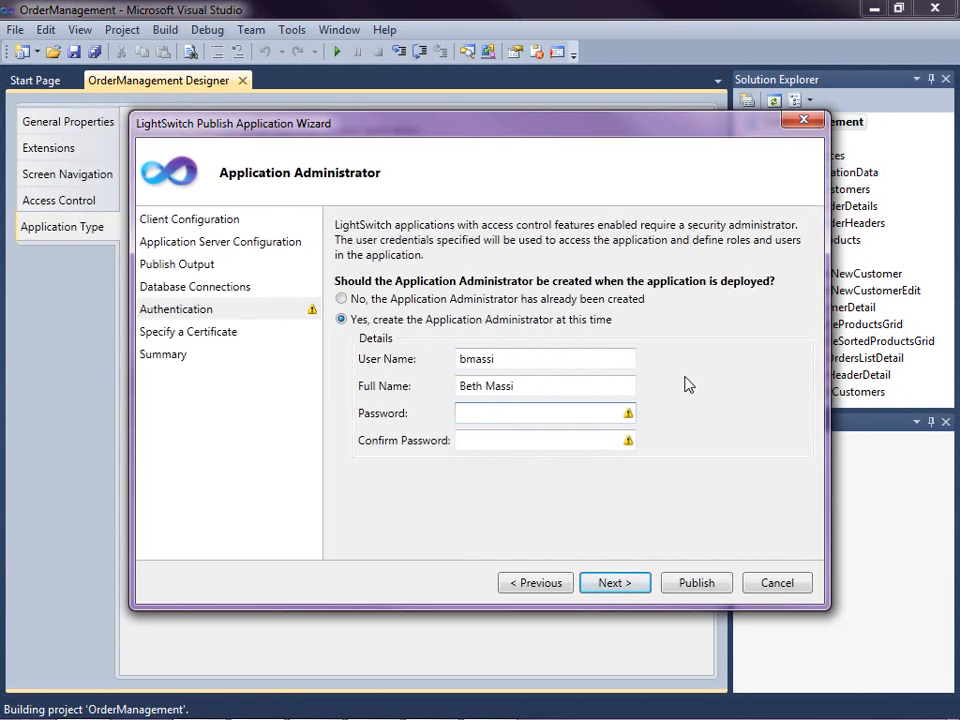
type("•••••••")
key("Tab")
type("•••••••")
key("Tab")
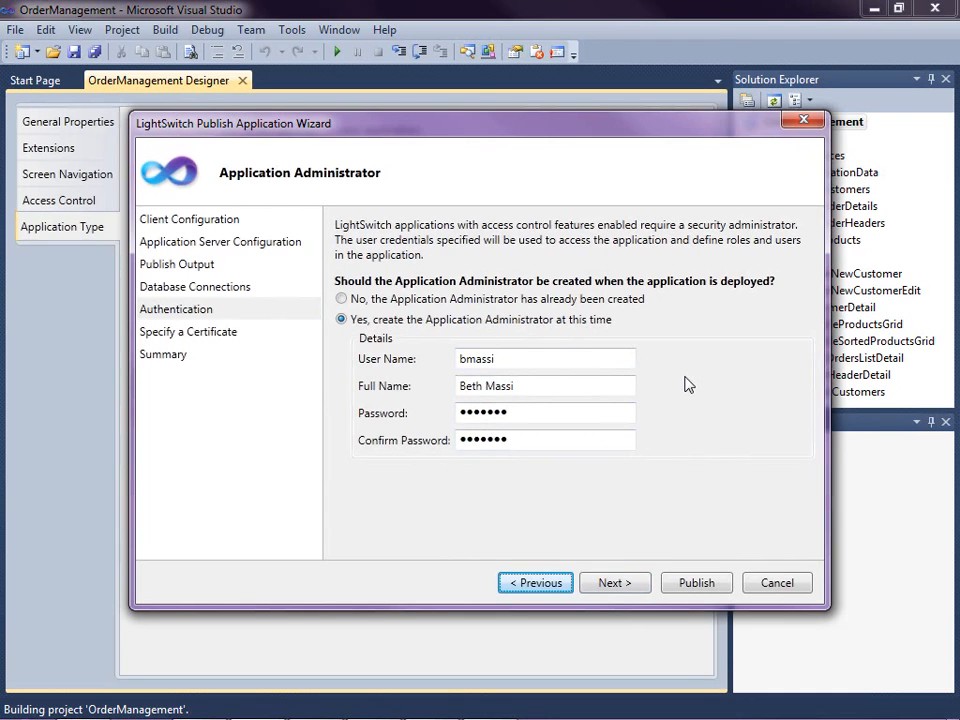
- Proceed to the publish summary without specifying a certificate, and publish the OrderManagement web application
left_click(628, 583)
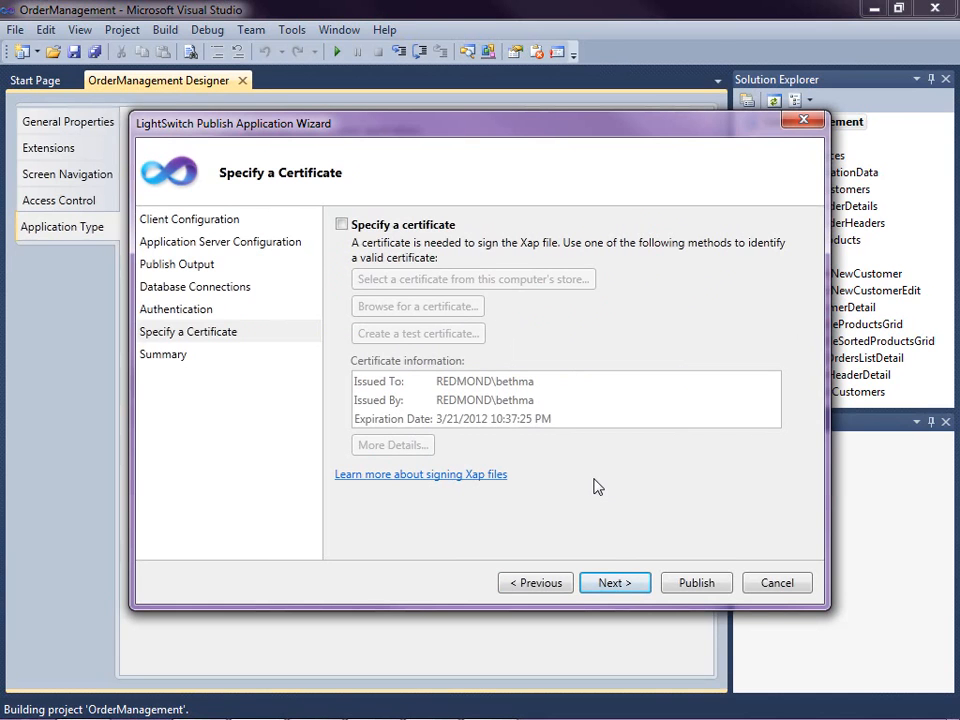
left_click(608, 582)
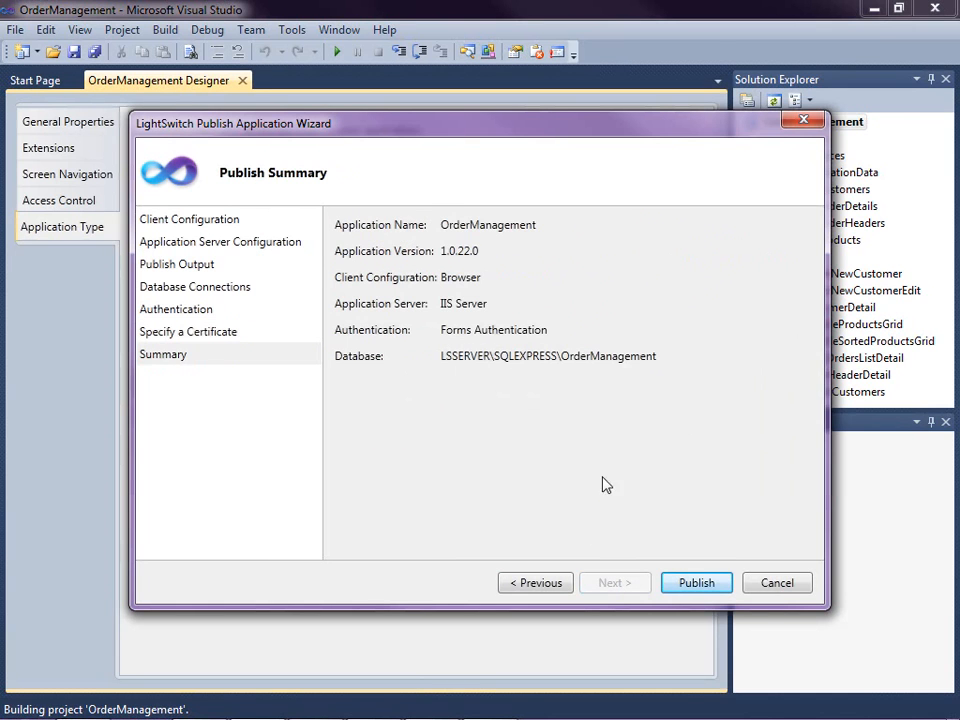
left_click(694, 586)
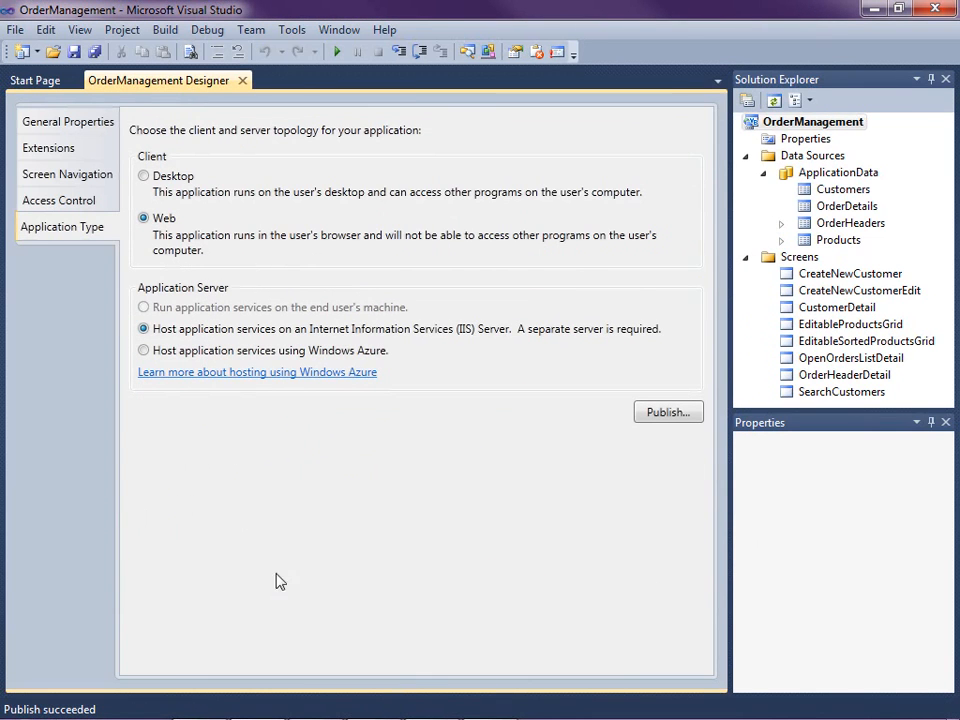
mouse_move(70, 714)
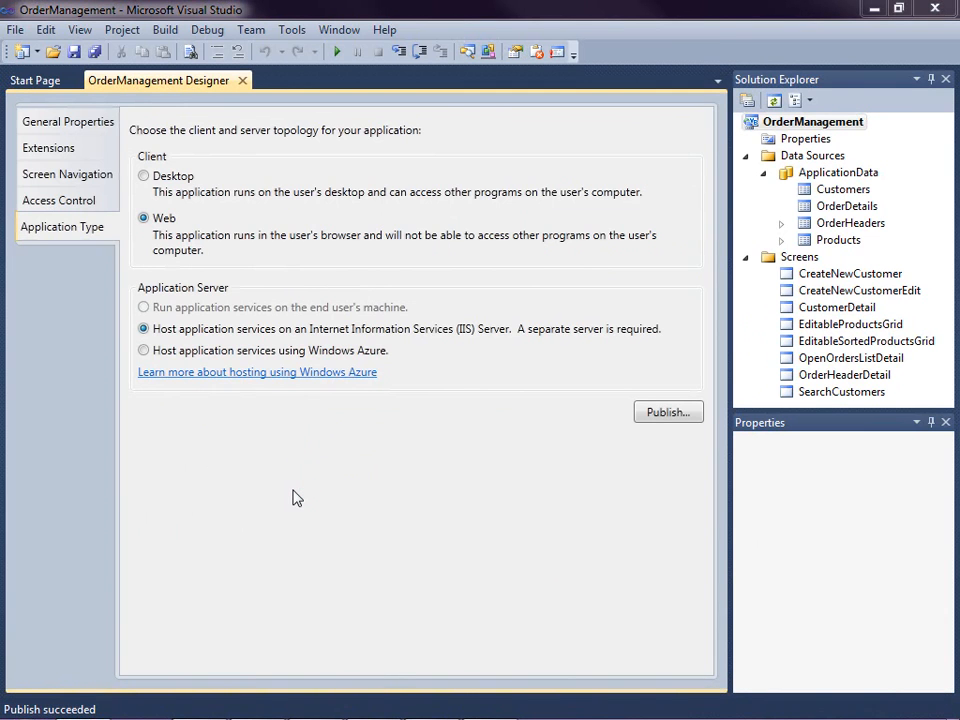
left_click_drag(958, 210, 598, 108)
double_click(598, 108)
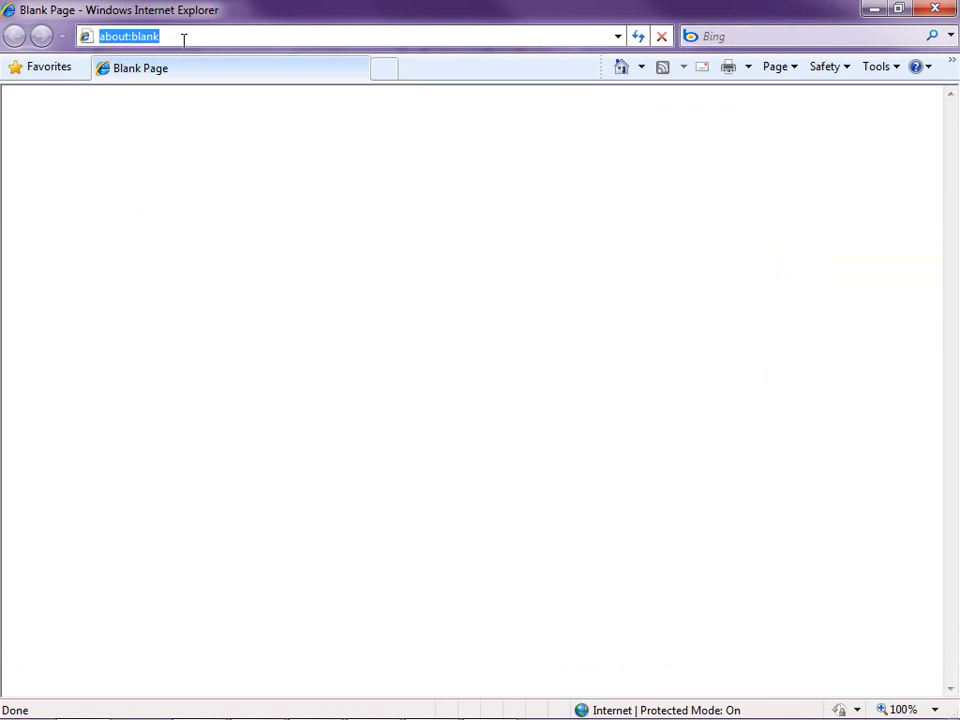
type("http")
type("://ls")
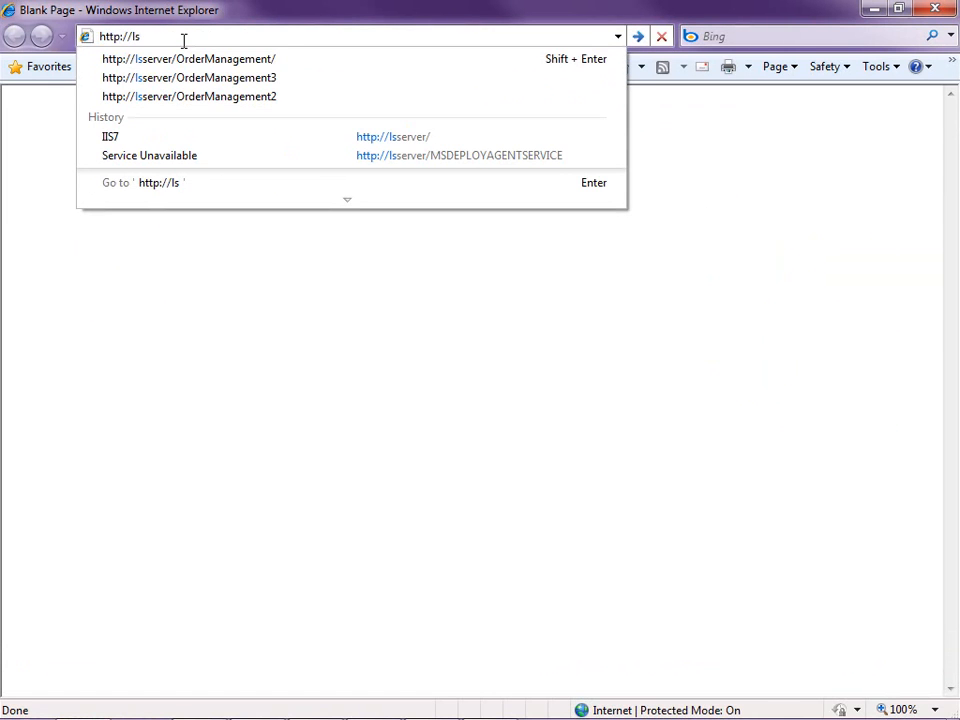
left_click(185, 56)
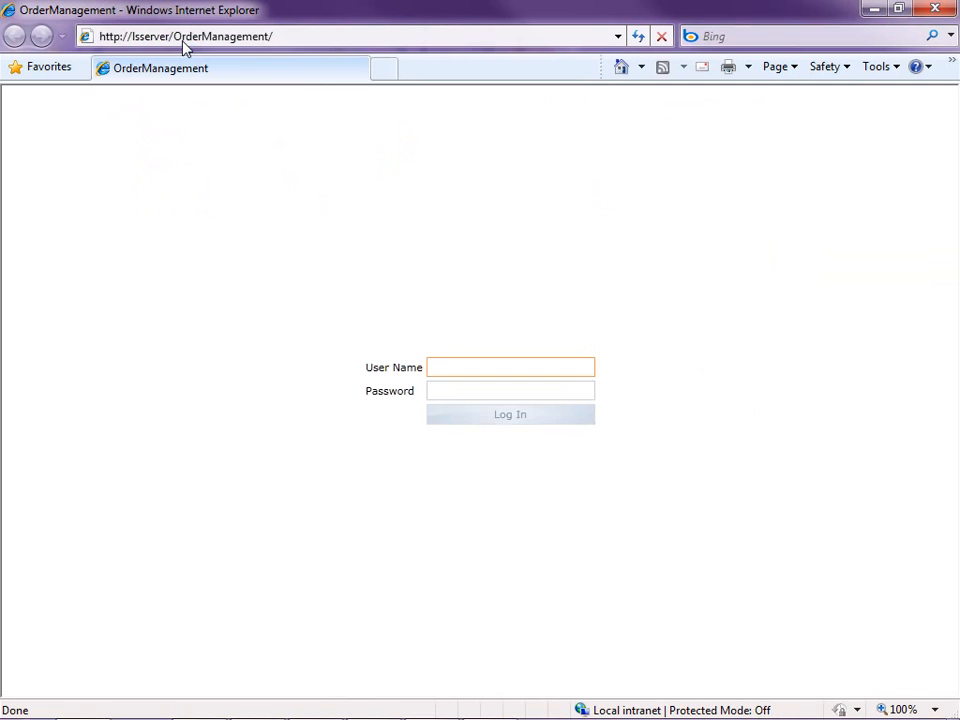
- Log in to OrderManagement with the administrator's user name and password, and open the Roles screen under Administration
type("bmassi")
key("Tab")
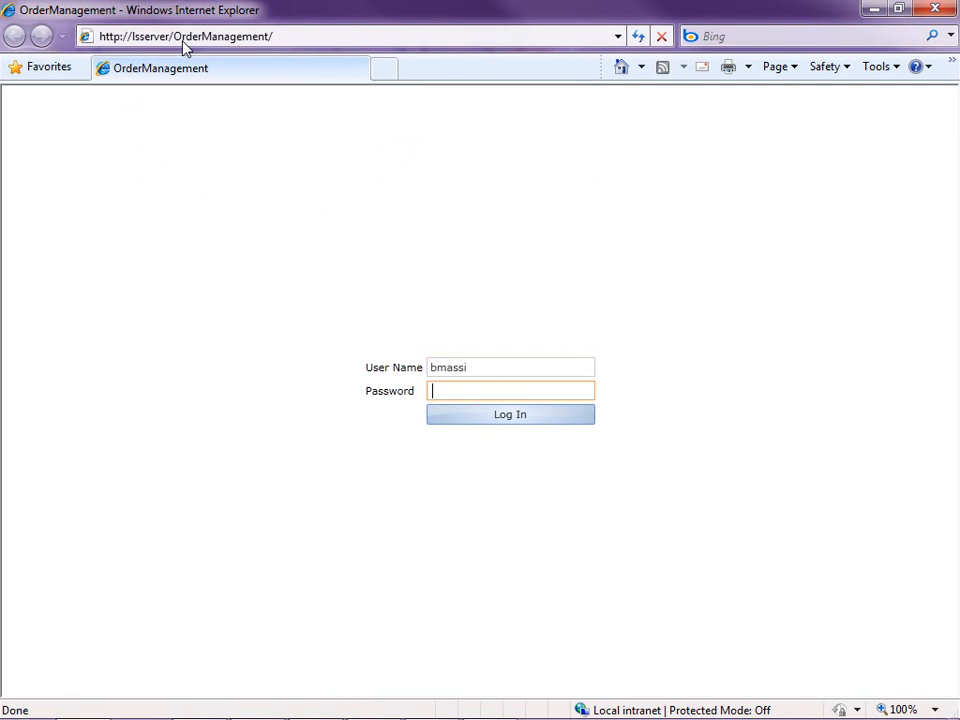
type("*******")
key("Tab")
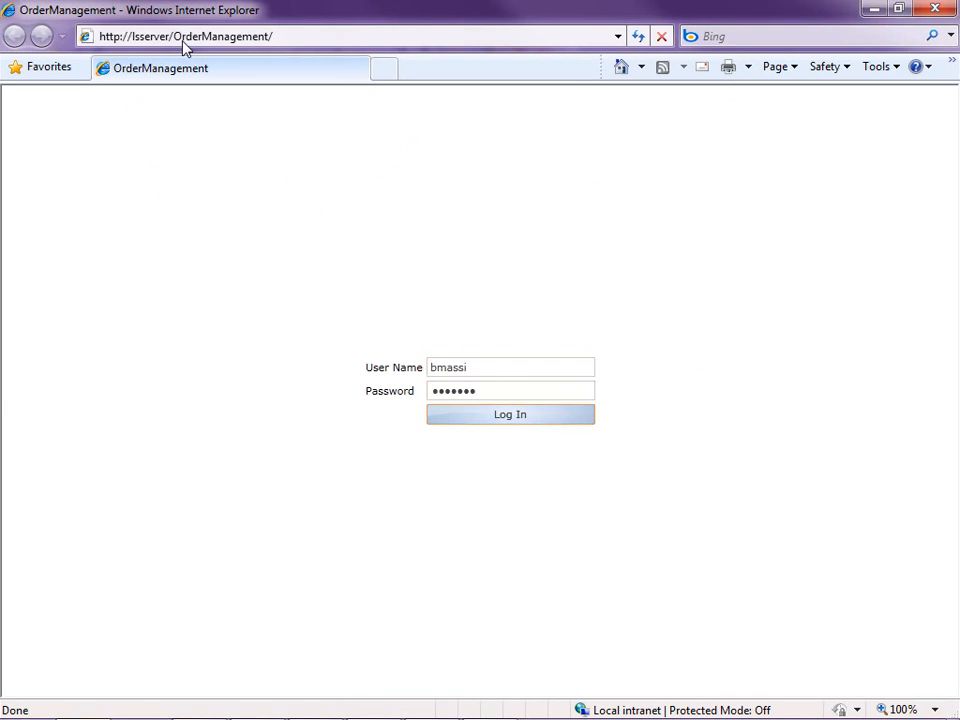
key("Return")
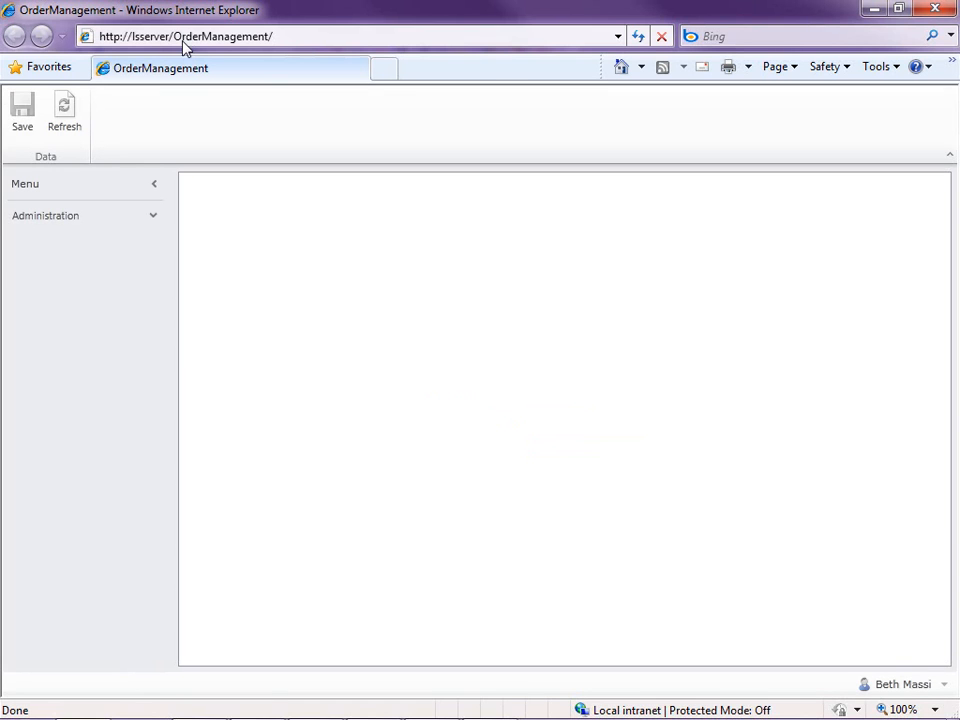
left_click(66, 215)
left_click(45, 242)
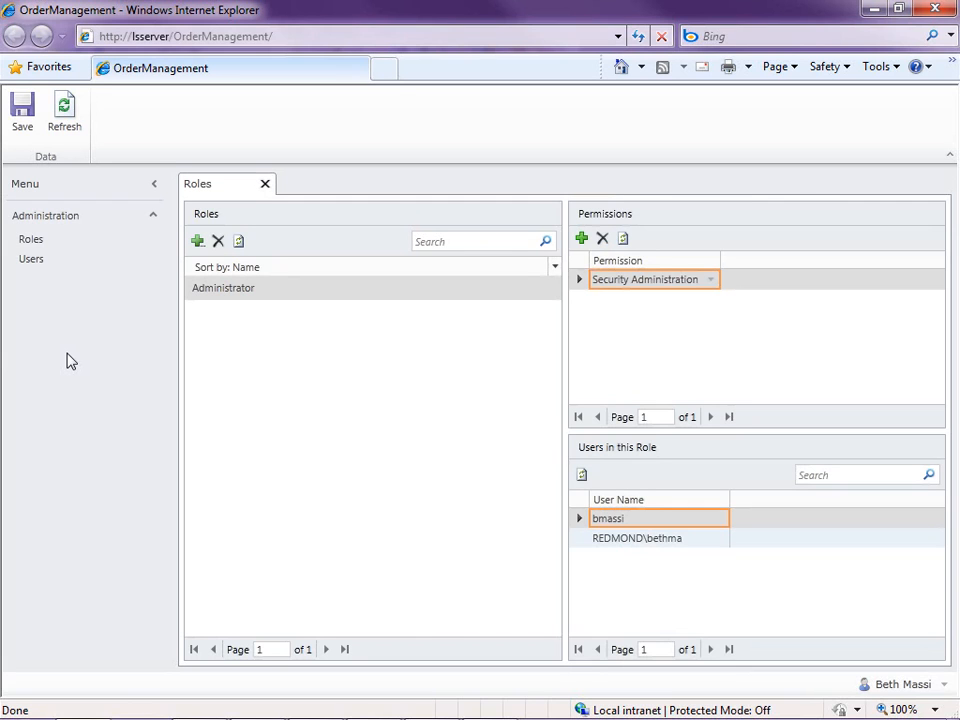
left_click(322, 36)
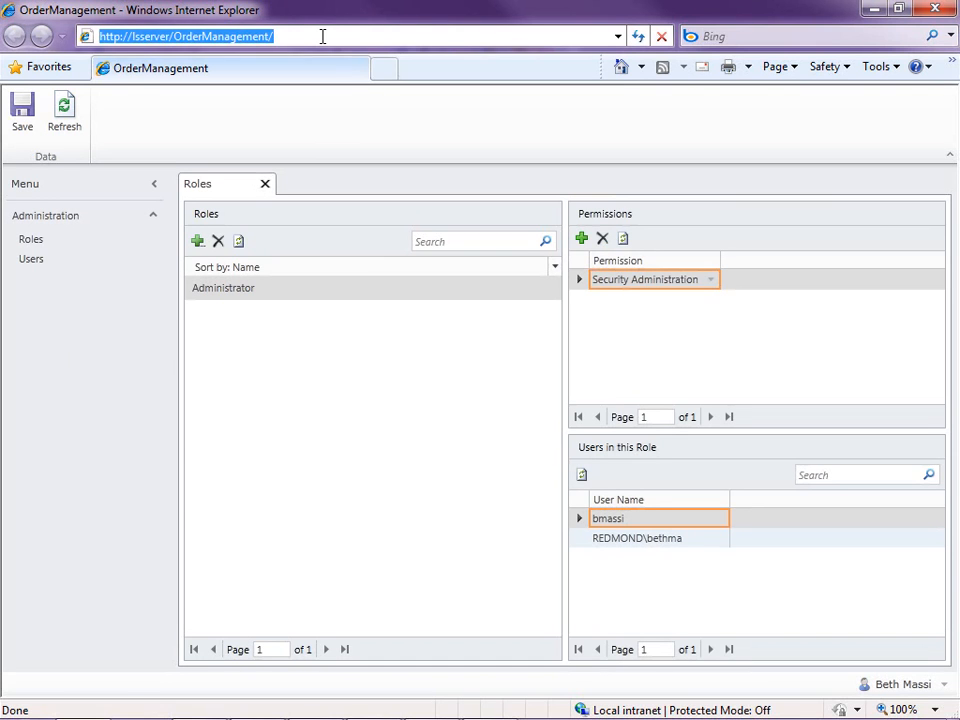
type("http://ms")
key("Down")
key("Return")
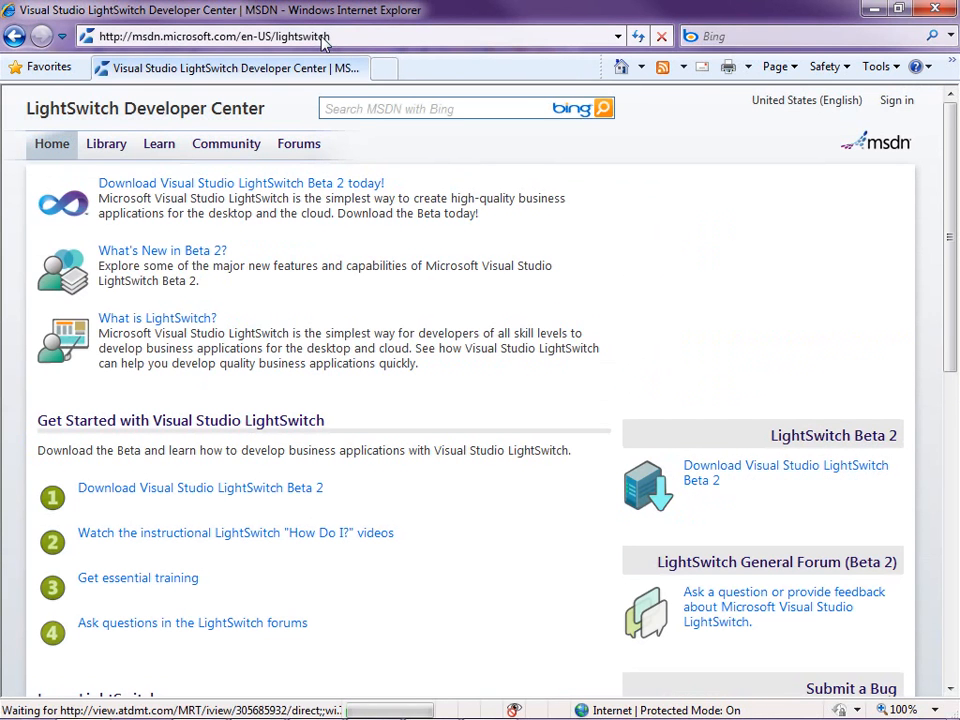
- Open the Deploying LightSwitch Applications page from the Learn section's essential topics, and minimize the browser to return to Visual Studio
left_click(159, 147)
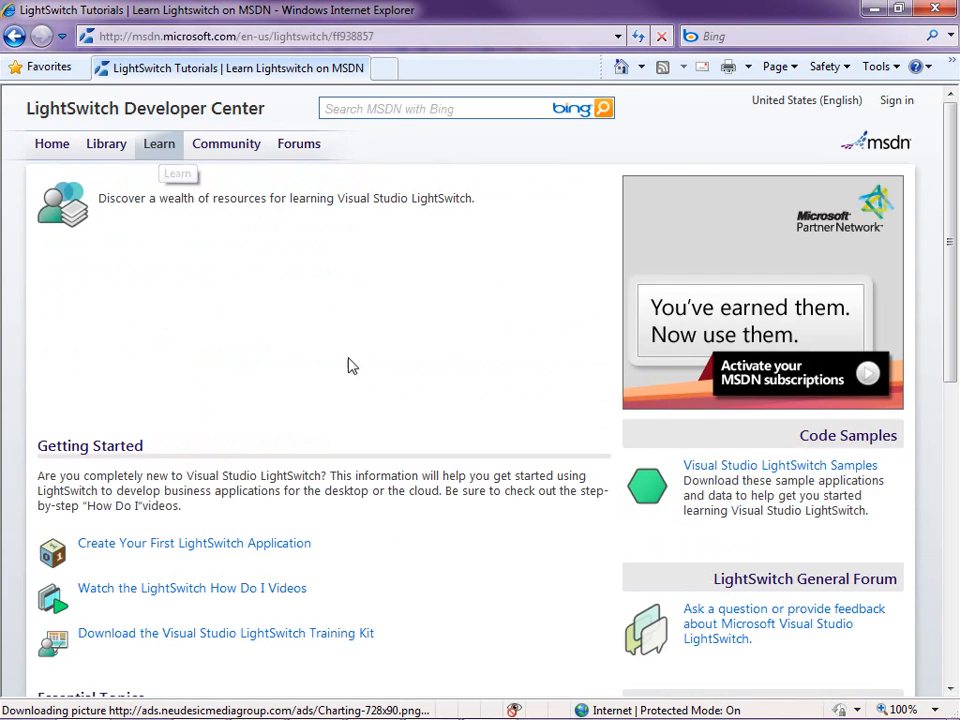
scroll(364, 418, "down", 5)
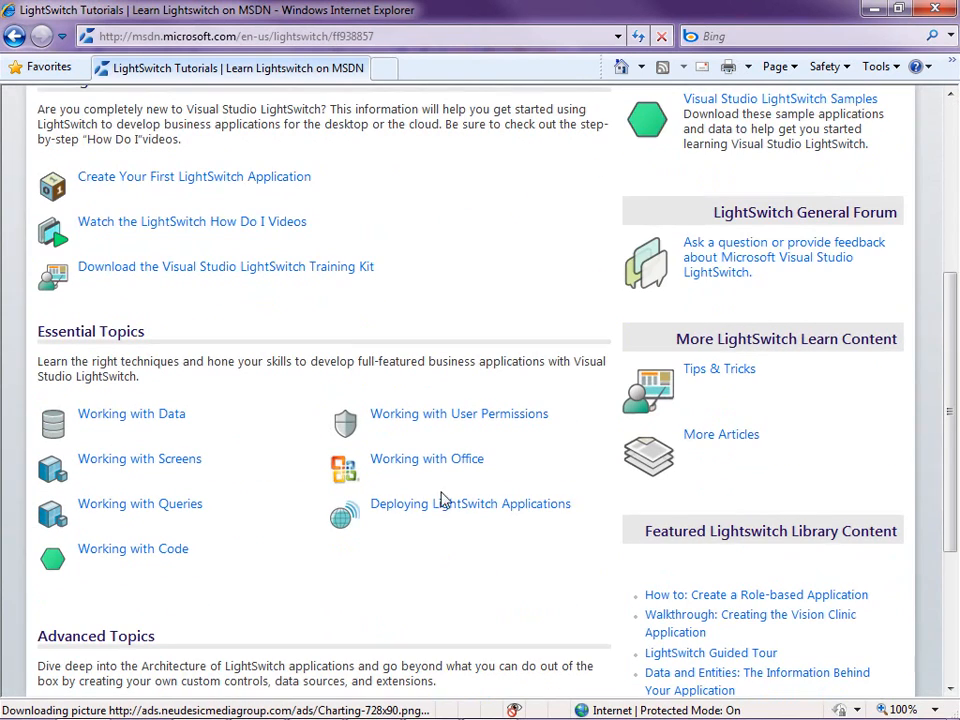
left_click(429, 506)
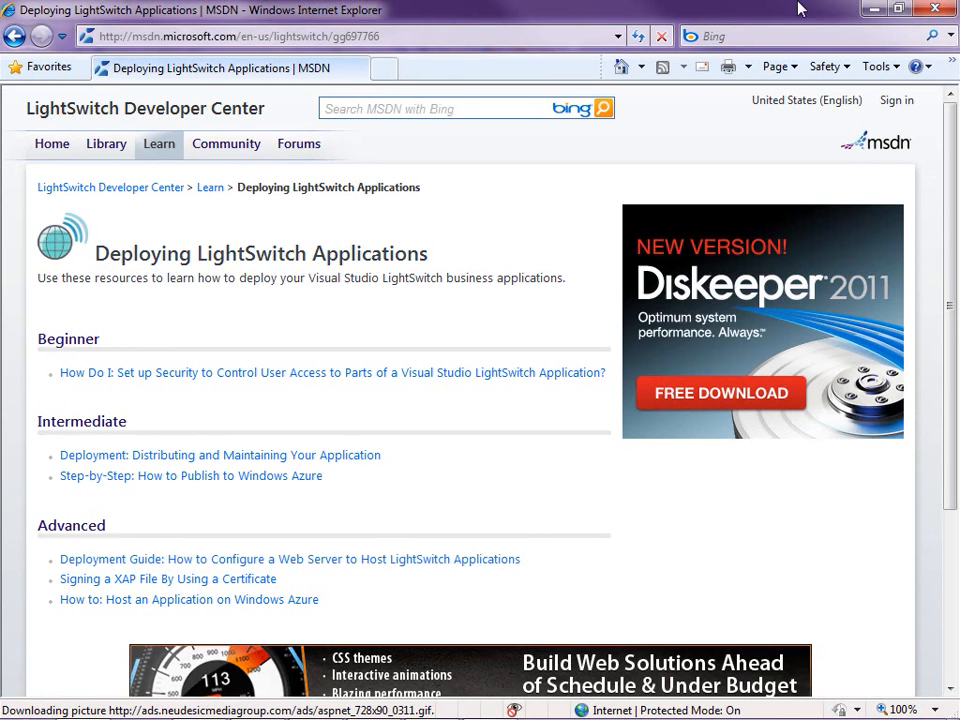
left_click(868, 9)
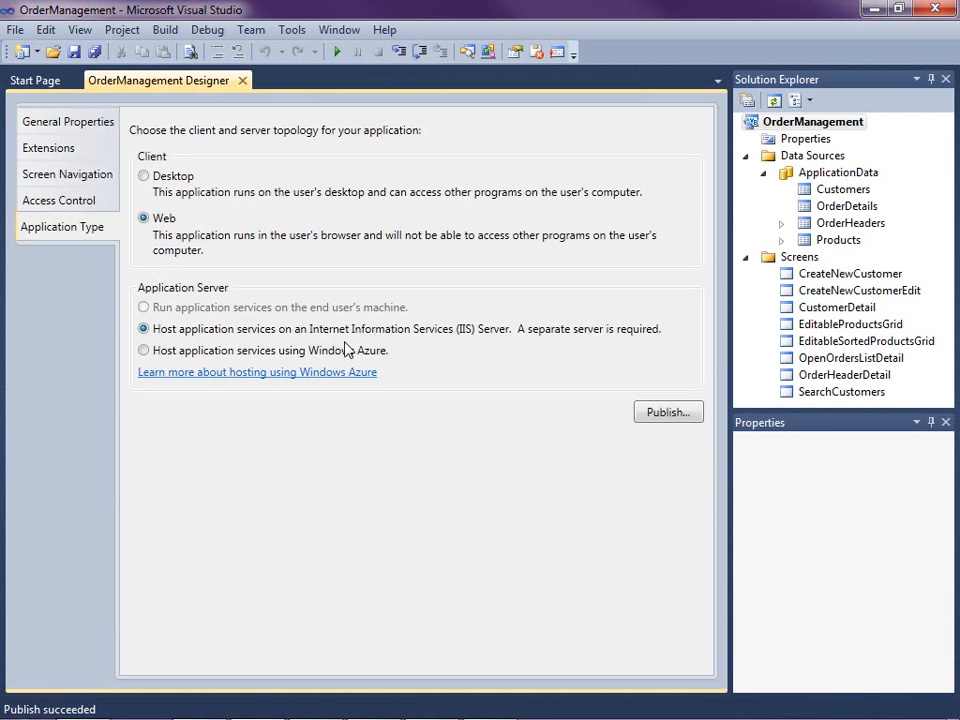